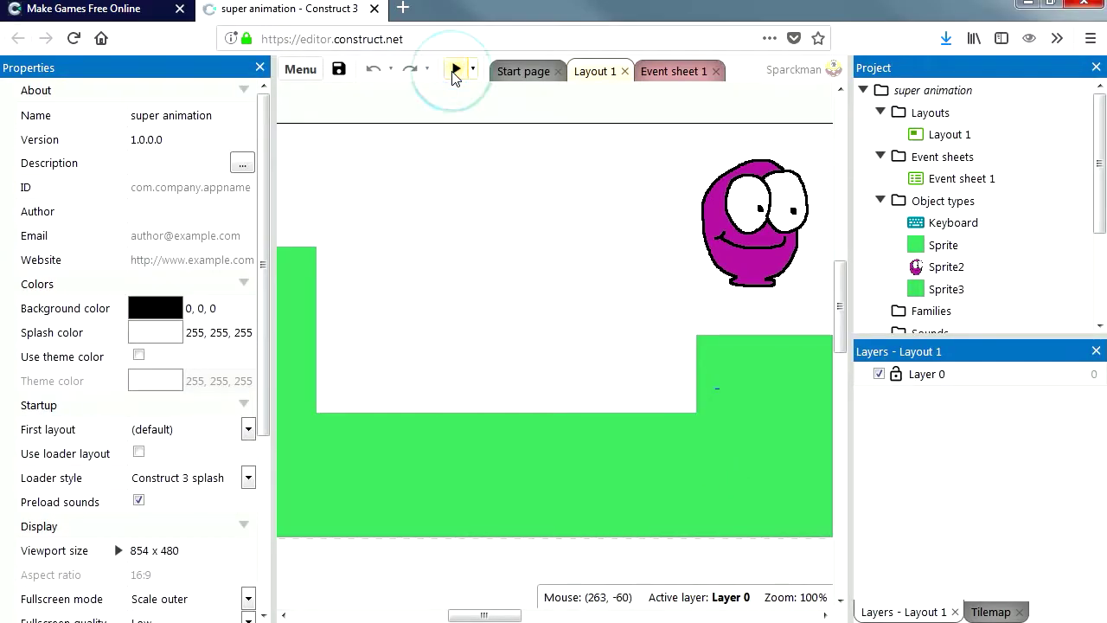
Step: Preview the platformer and run and jump the character across the platforms
{"action": "left_click", "coordinate": [454, 69]}
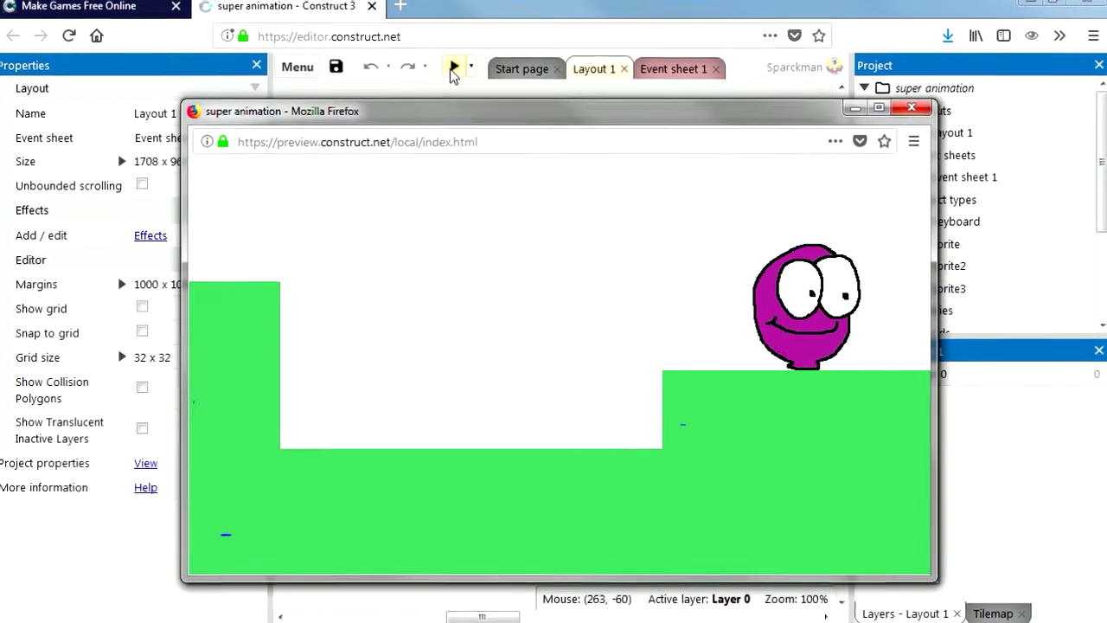
{"action": "key", "text": "Left"}
{"action": "key", "text": "Up"}
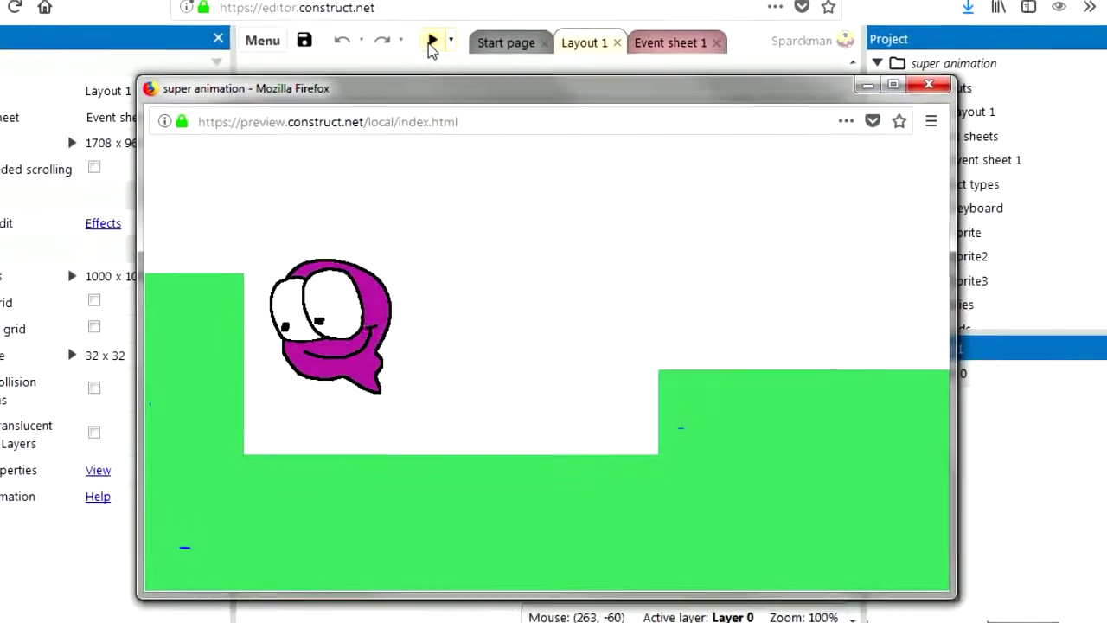
{"action": "key", "text": "Right"}
{"action": "key", "text": "Up"}
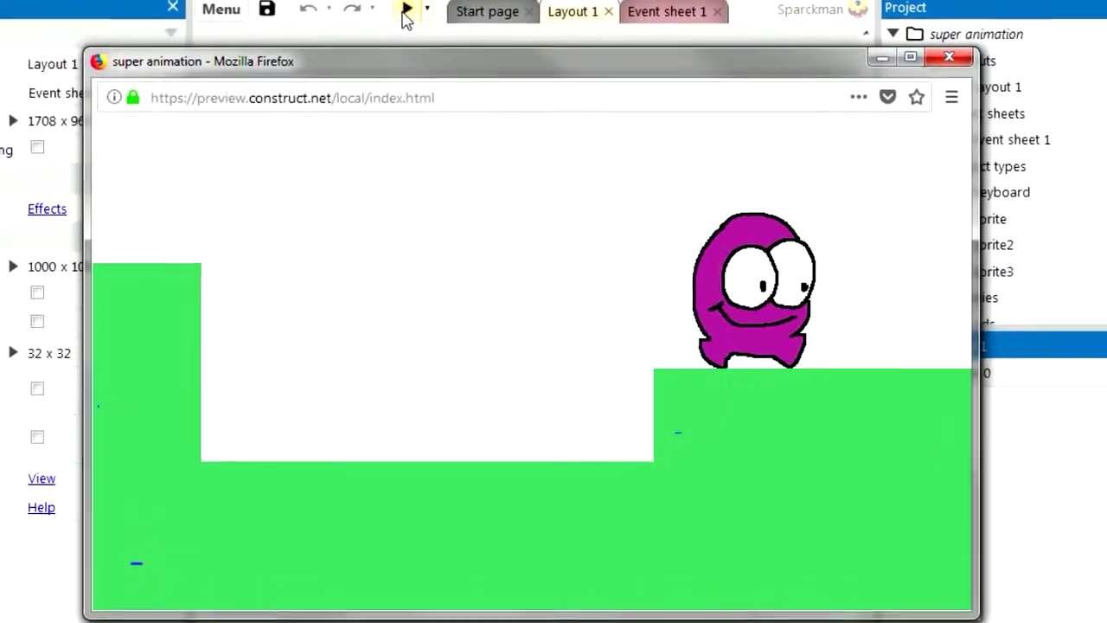
{"action": "key", "text": "Left"}
{"action": "key", "text": "Up"}
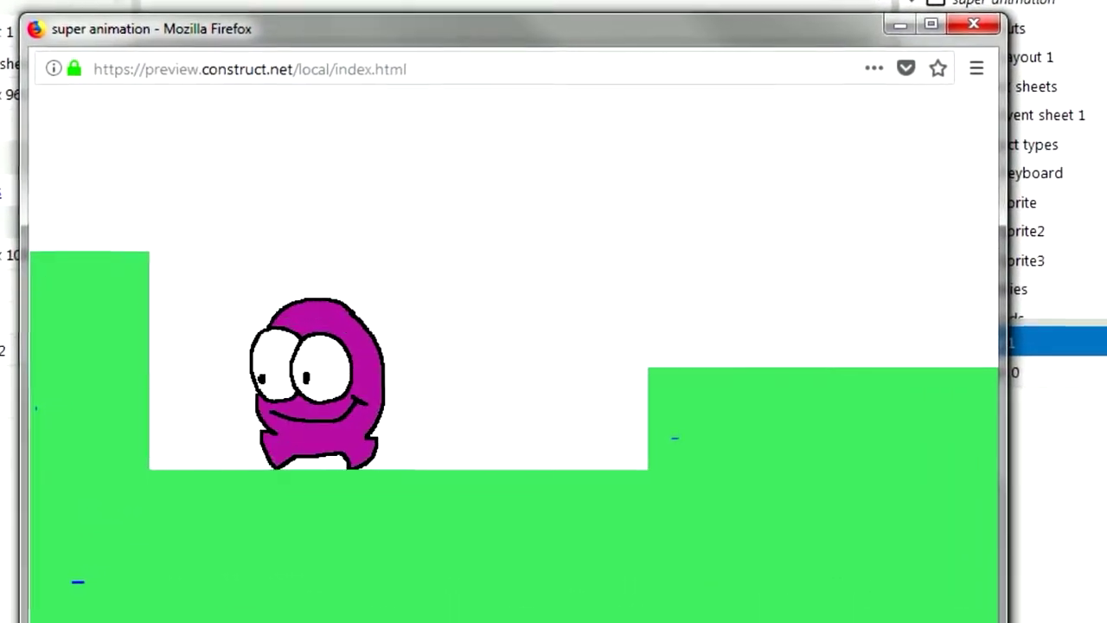
{"action": "key", "text": "Up"}
{"action": "key", "text": "Right"}
{"action": "key", "text": "Up"}
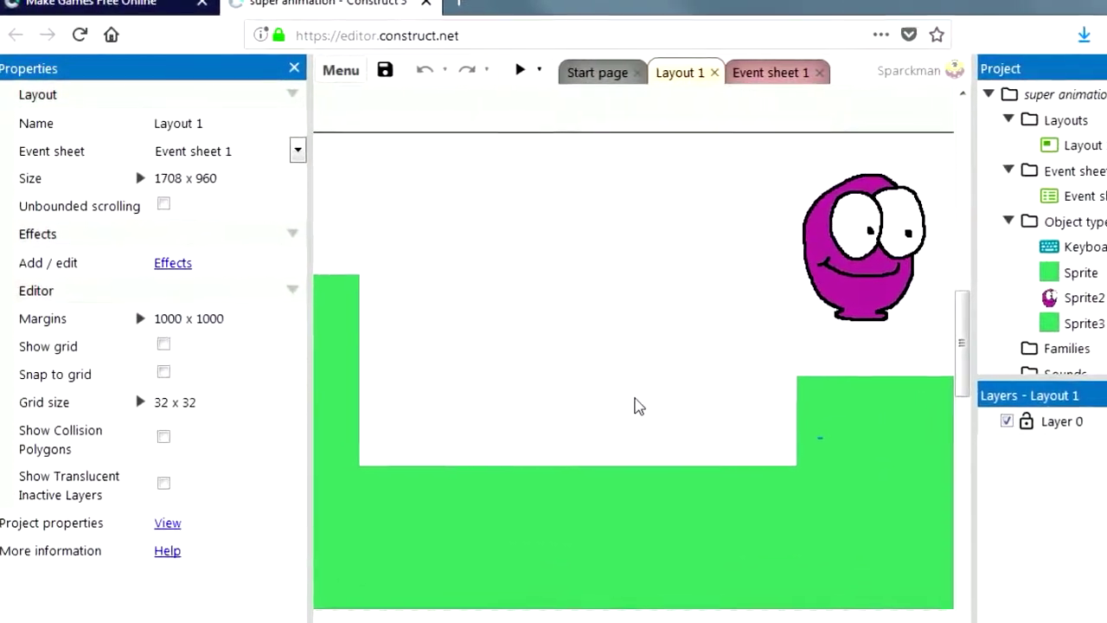
Step: Start a project export with the Desktop (NW.js) platform and continue to its options
{"action": "left_click", "coordinate": [344, 73]}
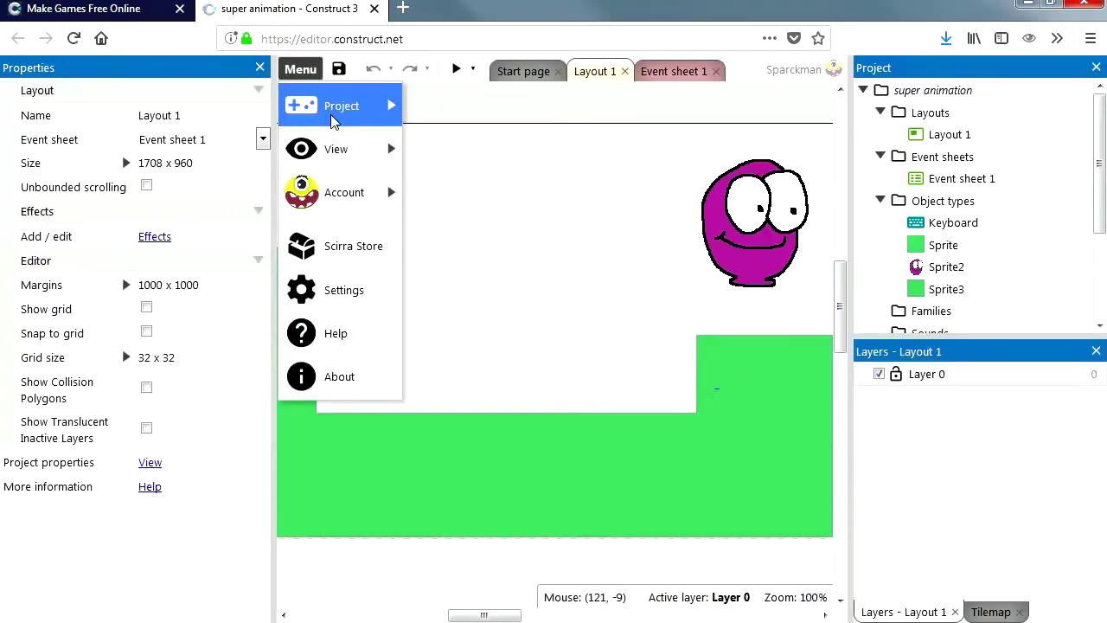
{"action": "mouse_move", "coordinate": [430, 130]}
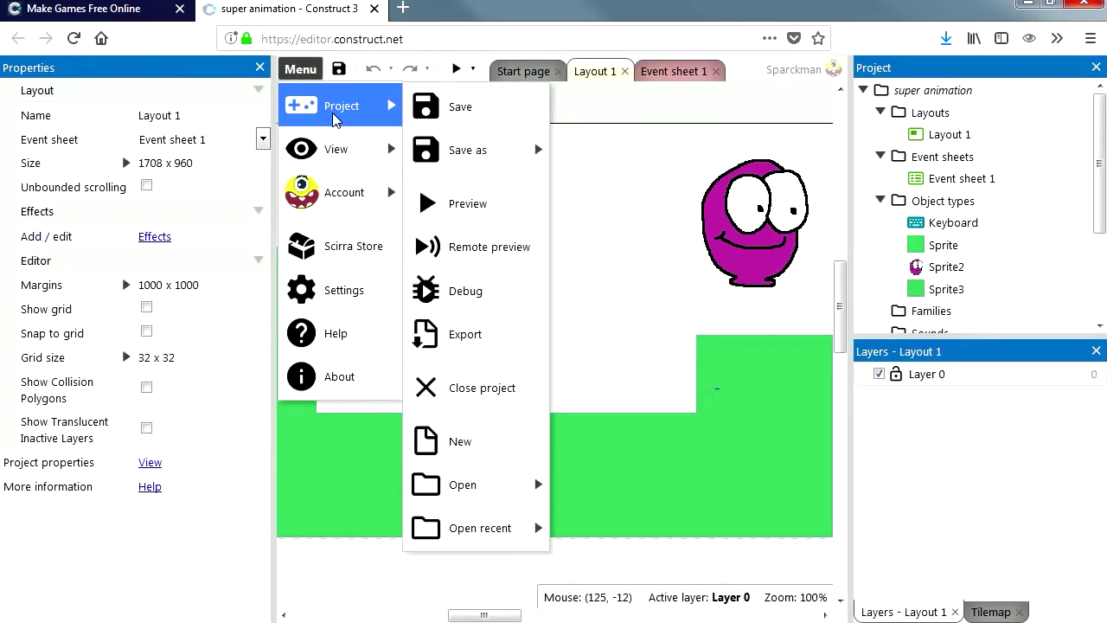
{"action": "left_click", "coordinate": [485, 337]}
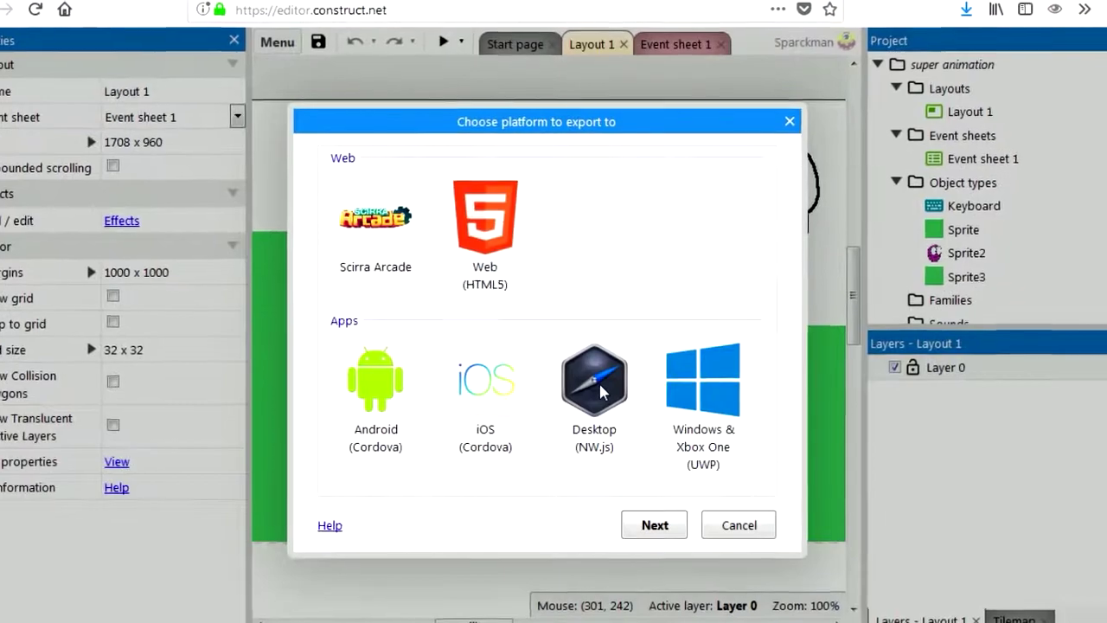
{"action": "left_click", "coordinate": [599, 387]}
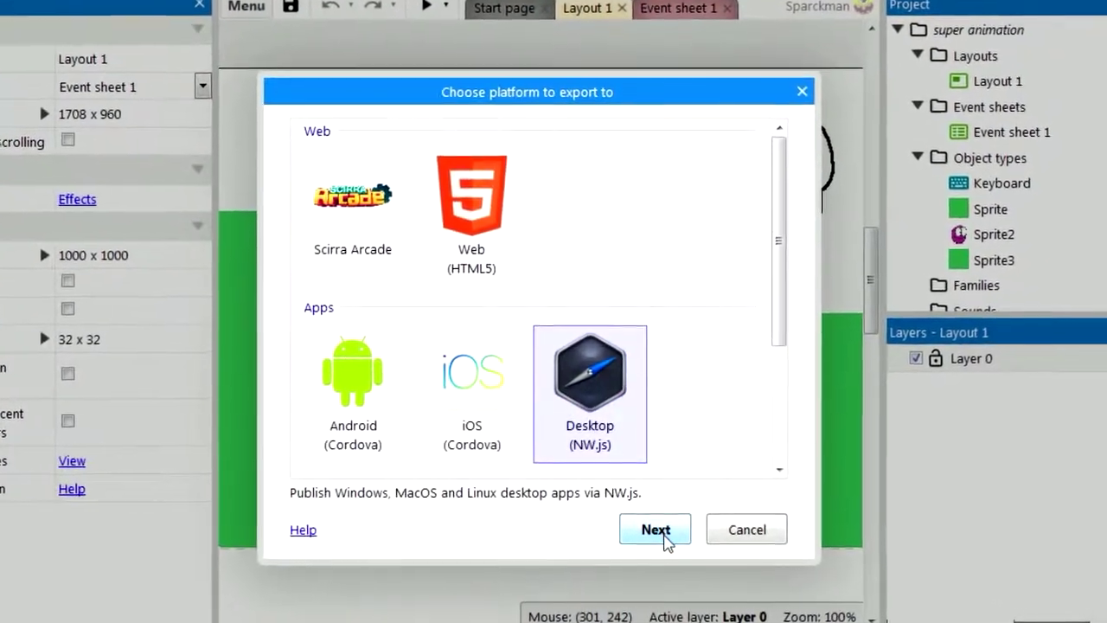
{"action": "left_click", "coordinate": [662, 532]}
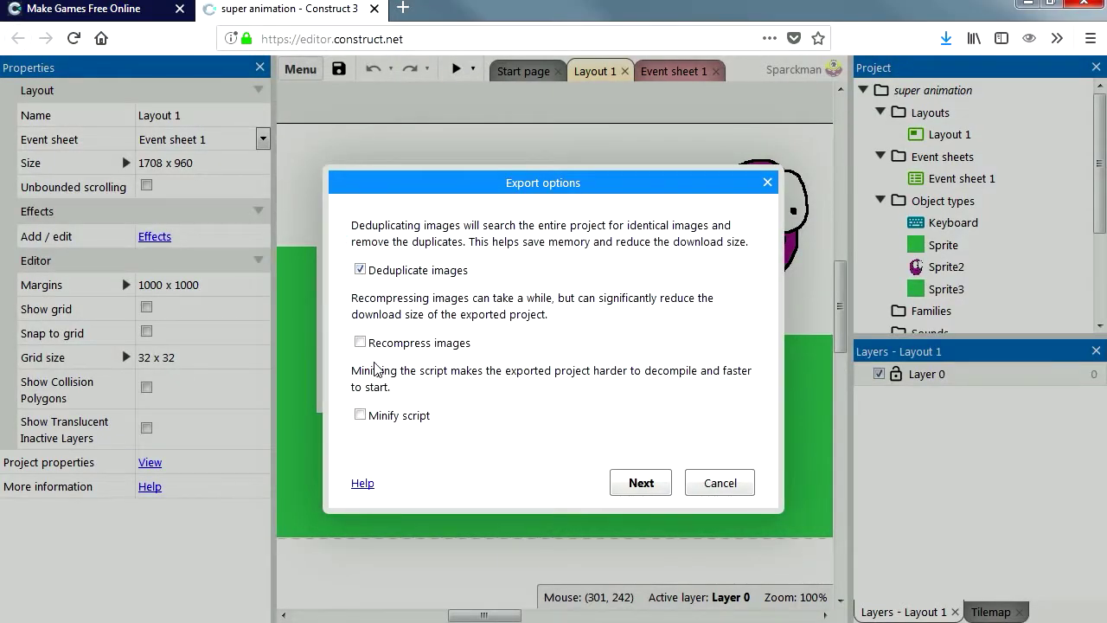
Step: Keep the image and script optimisations, drop Mac64, Linux64, Linux32 and Win32, and export Win64 only
{"action": "left_click", "coordinate": [660, 493]}
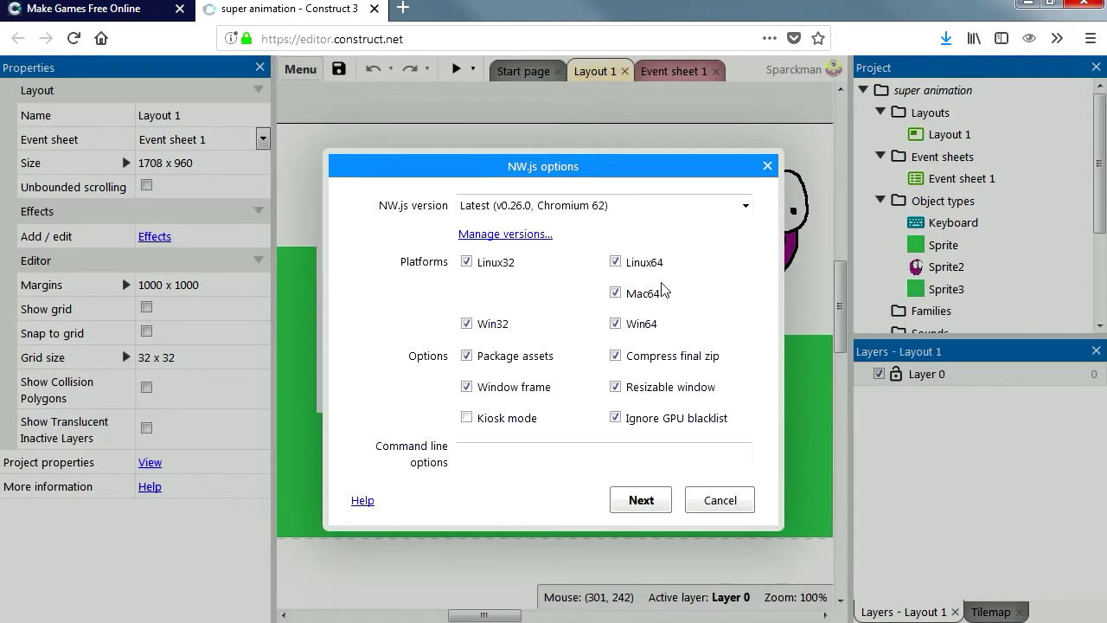
{"action": "left_click", "coordinate": [615, 292]}
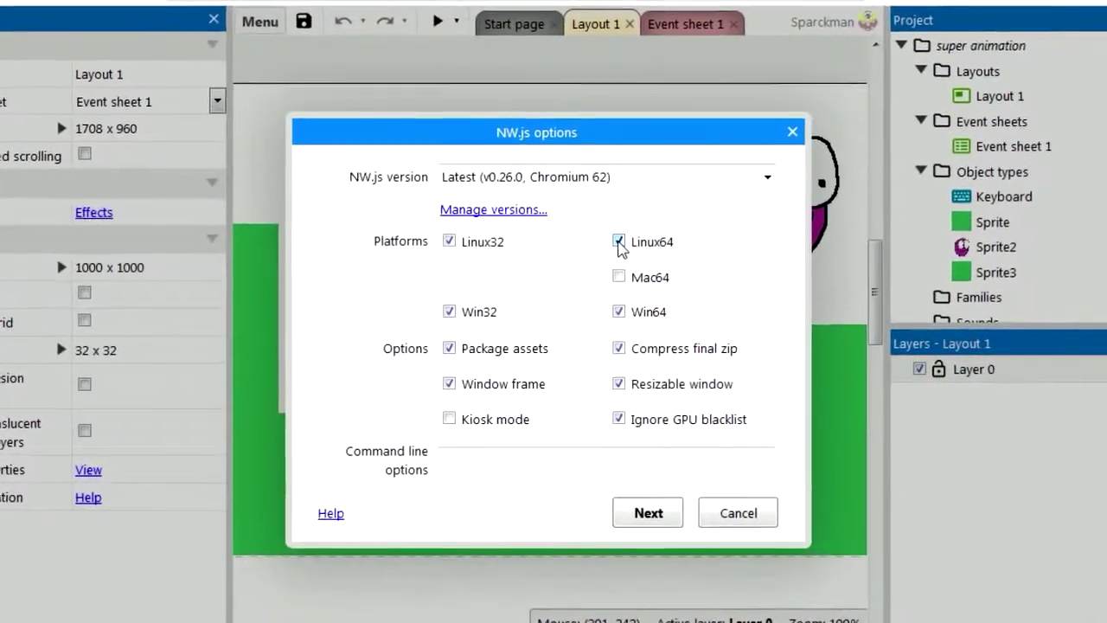
{"action": "left_click", "coordinate": [619, 238]}
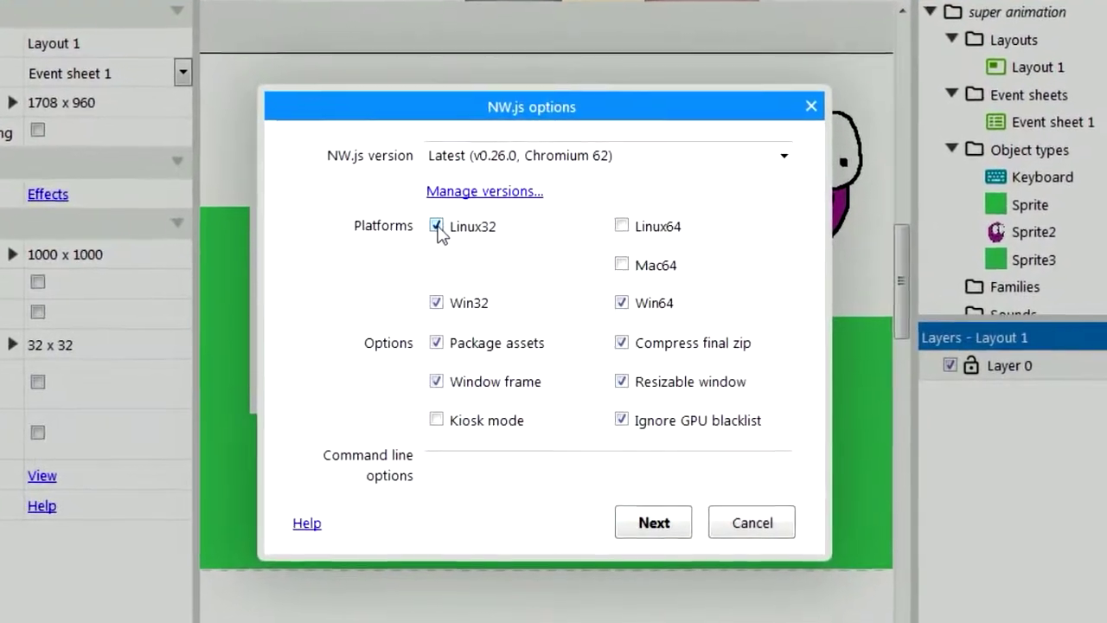
{"action": "left_click", "coordinate": [446, 237]}
{"action": "left_click", "coordinate": [432, 300]}
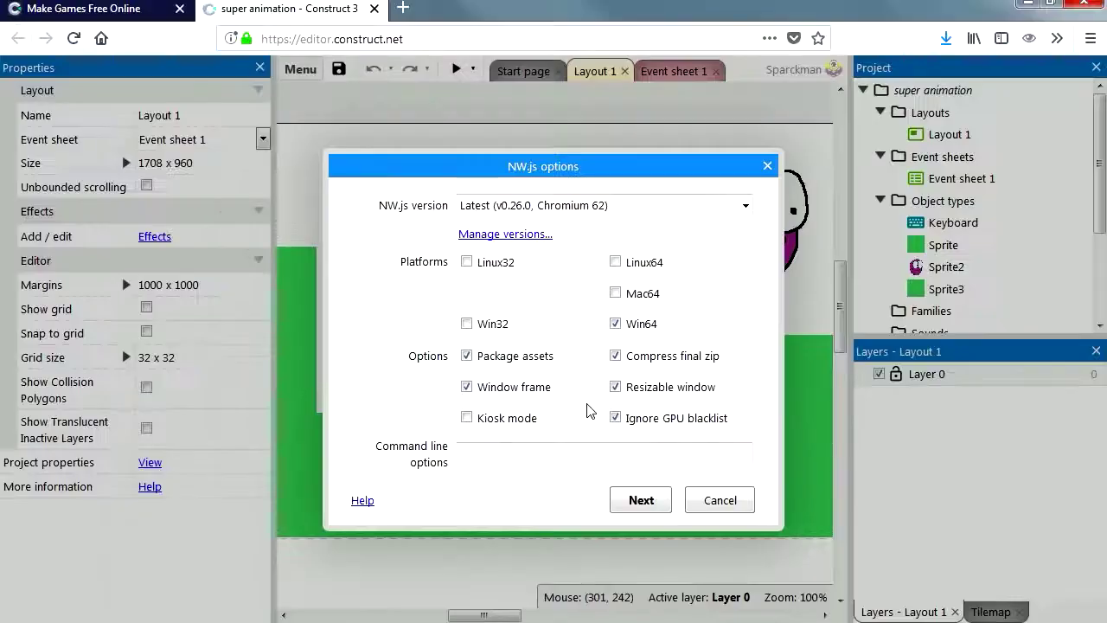
{"action": "left_click", "coordinate": [641, 502]}
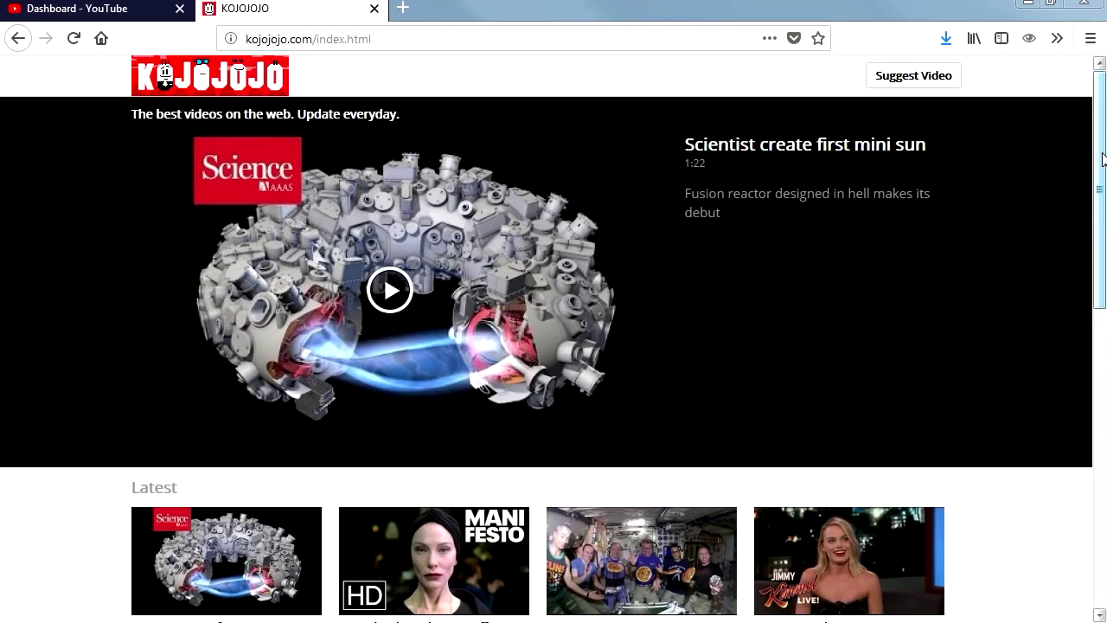
Step: Scroll the kojojojo.com video listings and page forward to the third page
{"action": "scroll", "coordinate": [1103, 158], "scroll_direction": "down", "scroll_amount": 5}
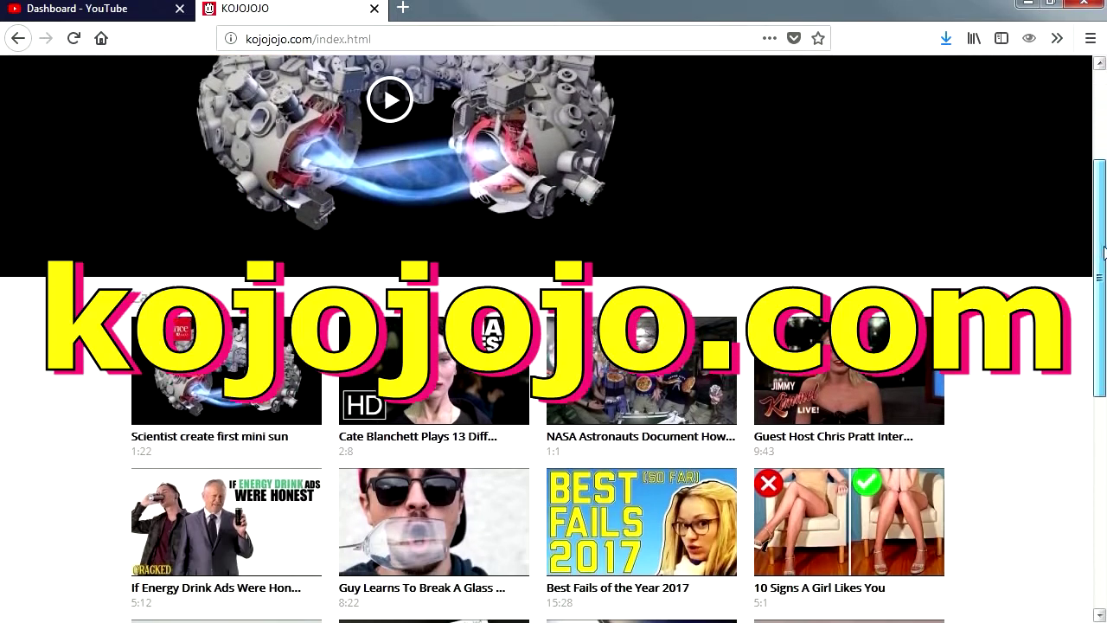
{"action": "scroll", "coordinate": [553, 346], "scroll_direction": "down", "scroll_amount": 1}
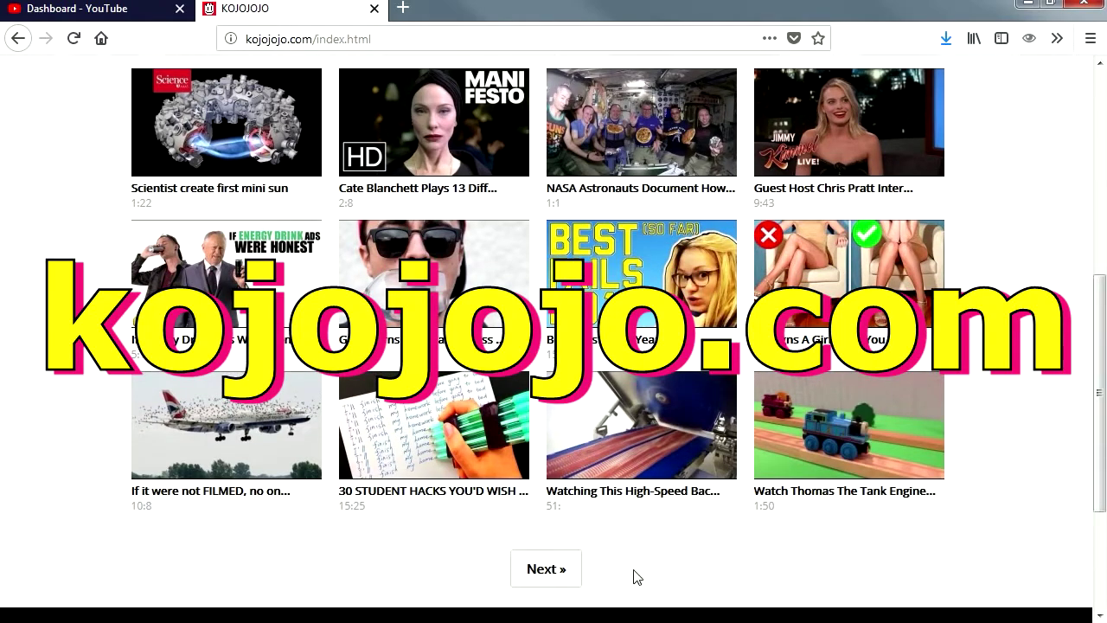
{"action": "left_click", "coordinate": [558, 571]}
{"action": "scroll", "coordinate": [991, 450], "scroll_direction": "down", "scroll_amount": 5}
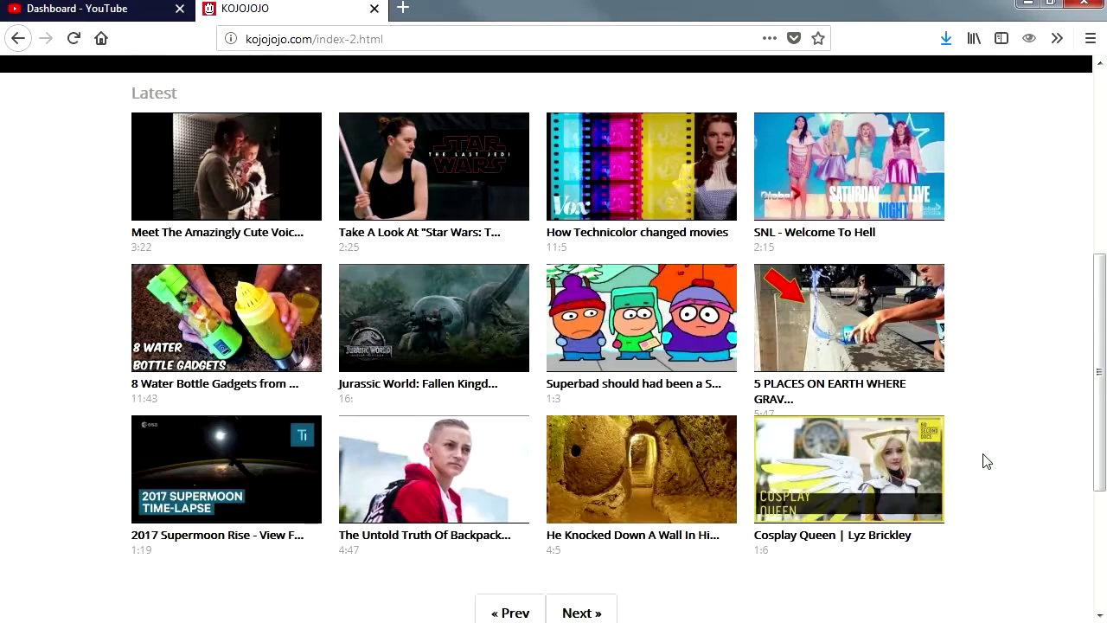
{"action": "left_click", "coordinate": [601, 614]}
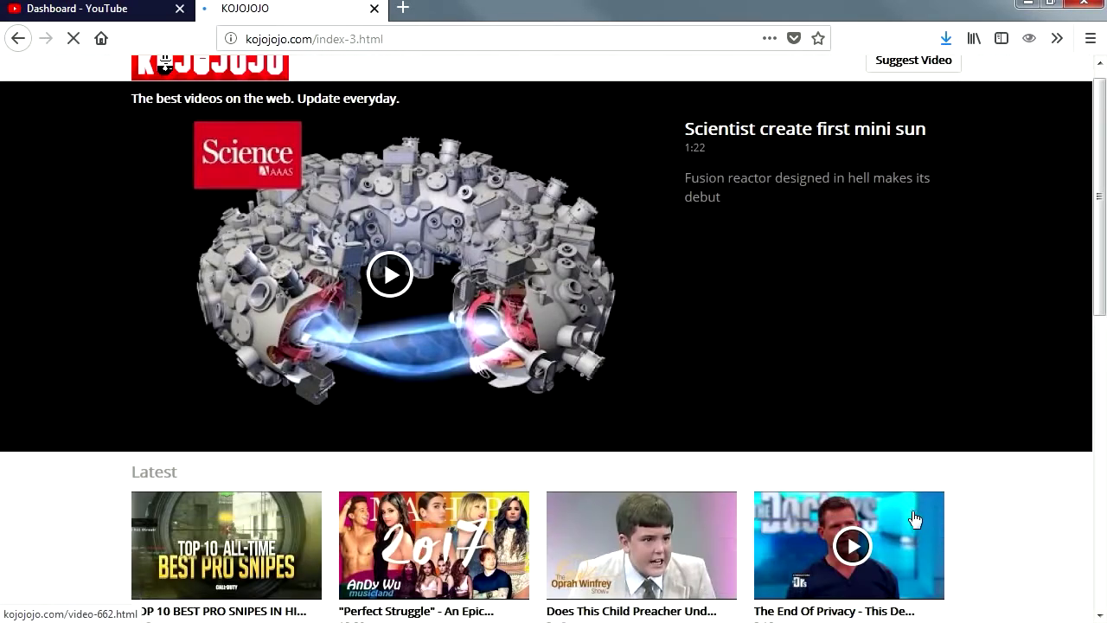
{"action": "scroll", "coordinate": [911, 511], "scroll_direction": "down", "scroll_amount": 5}
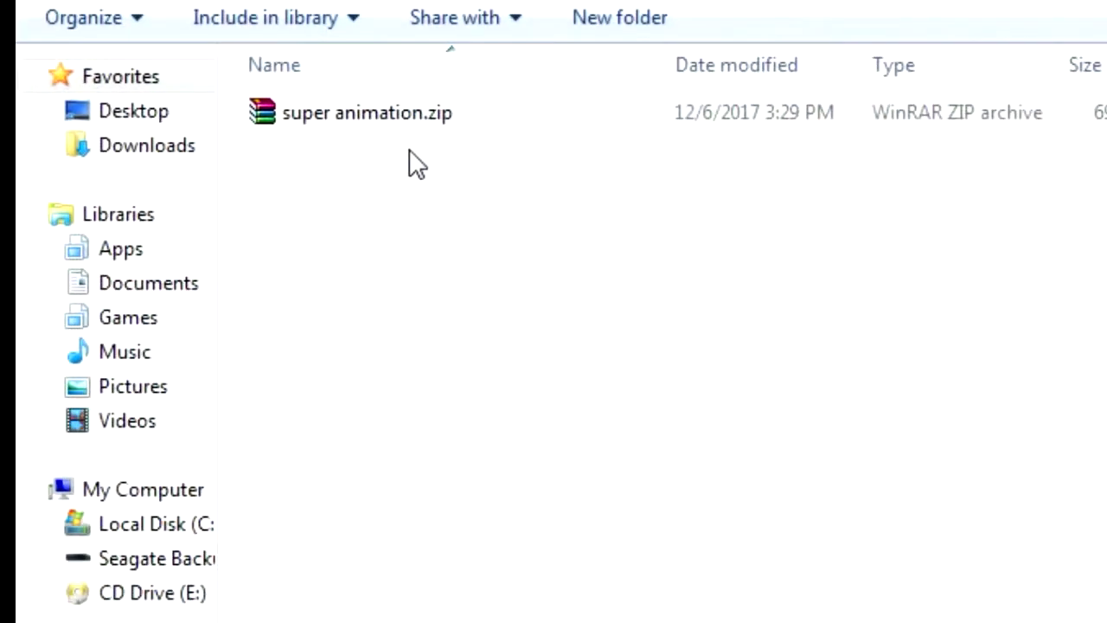
Step: Extract super animation.zip into a super animation folder and launch the exported game
{"action": "left_click", "coordinate": [416, 118]}
{"action": "right_click", "coordinate": [415, 121]}
{"action": "left_click", "coordinate": [657, 322]}
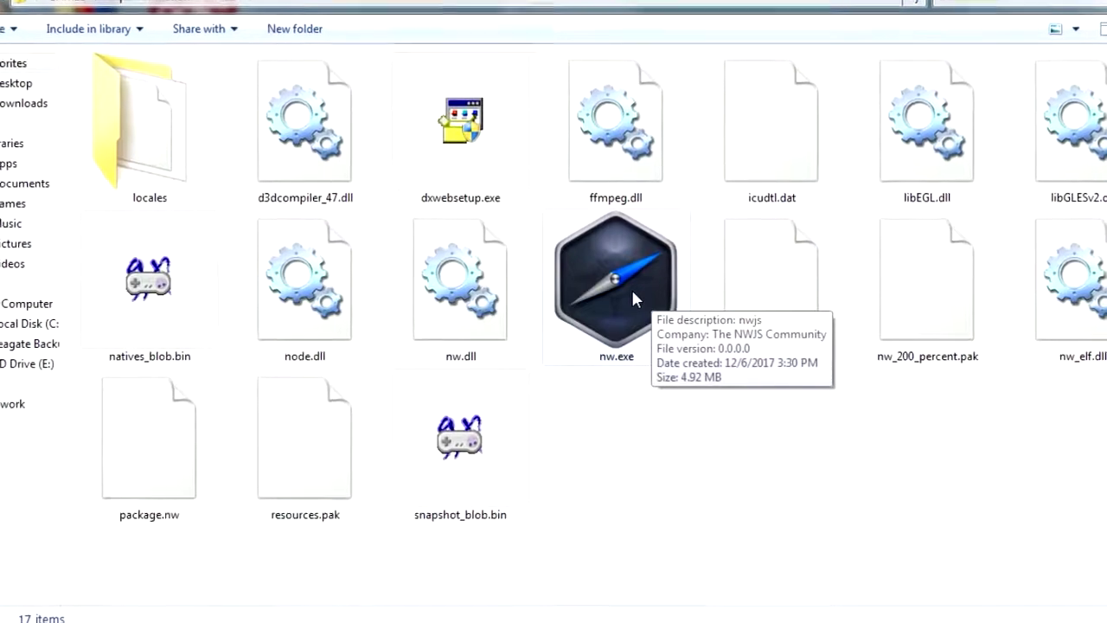
{"action": "double_click", "coordinate": [636, 291]}
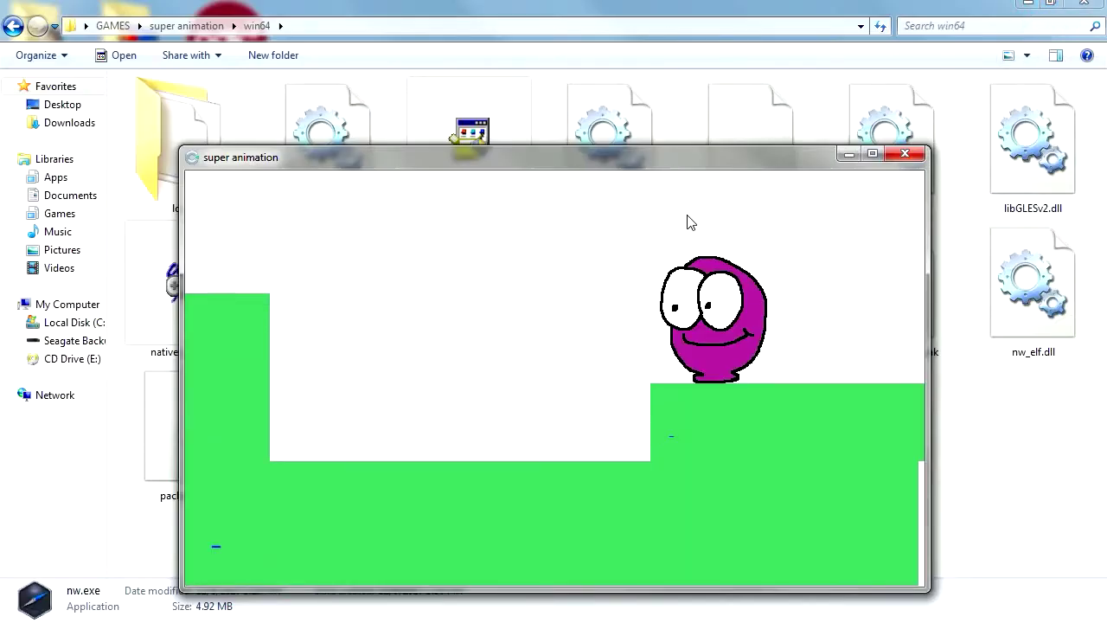
Step: Nudge the game window, switch back to Construct 3 and dismiss the export report
{"action": "left_click_drag", "start_coordinate": [674, 161], "coordinate": [664, 124]}
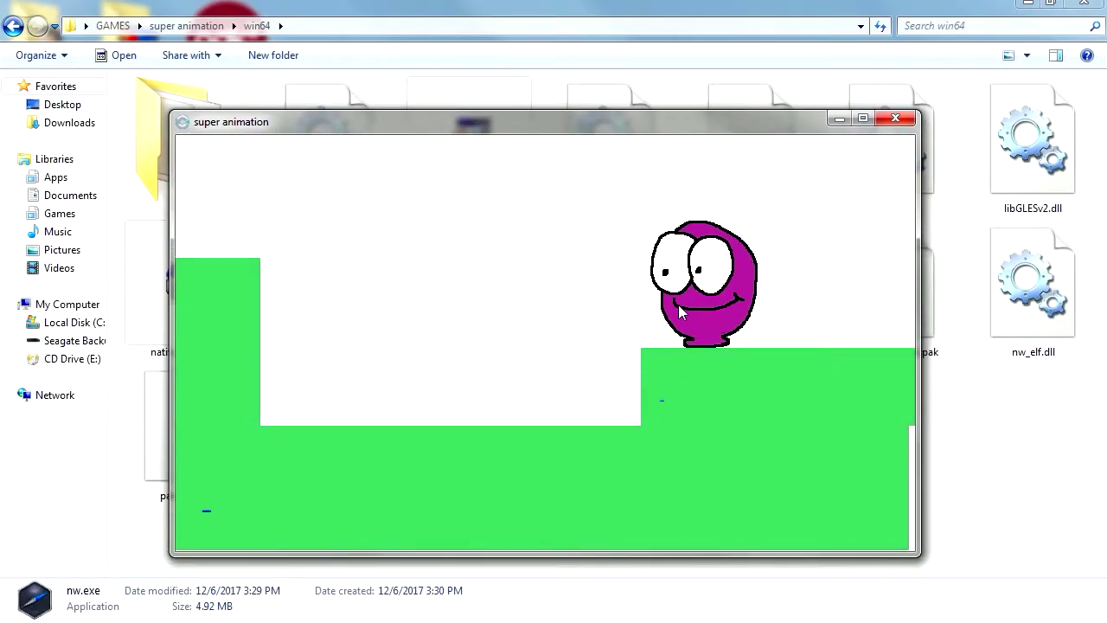
{"action": "key", "text": "alt+Tab"}
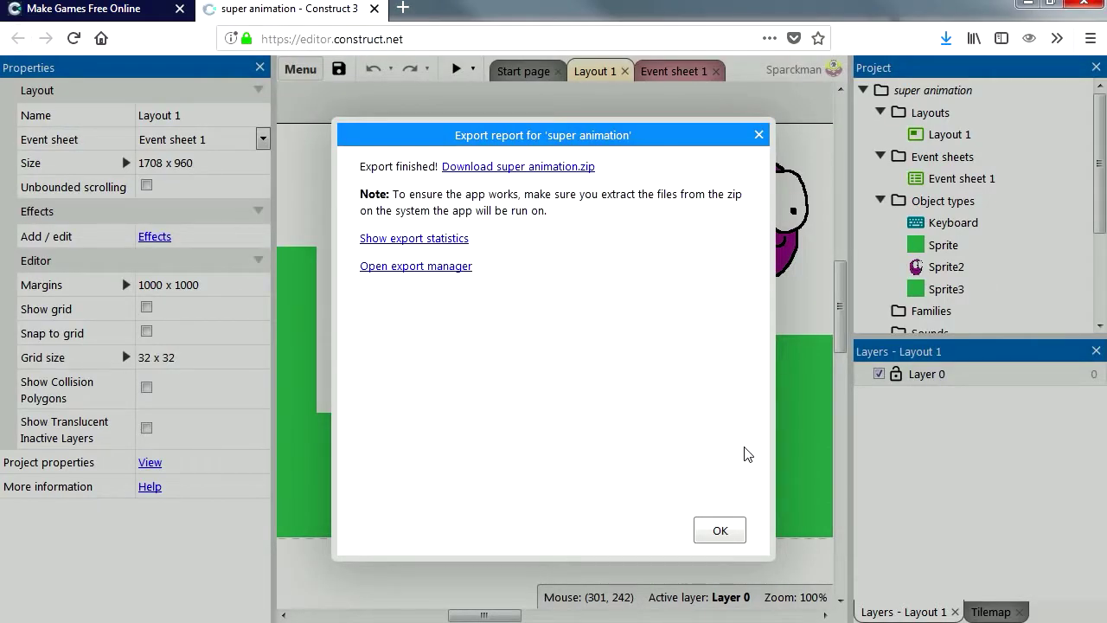
{"action": "left_click", "coordinate": [721, 531]}
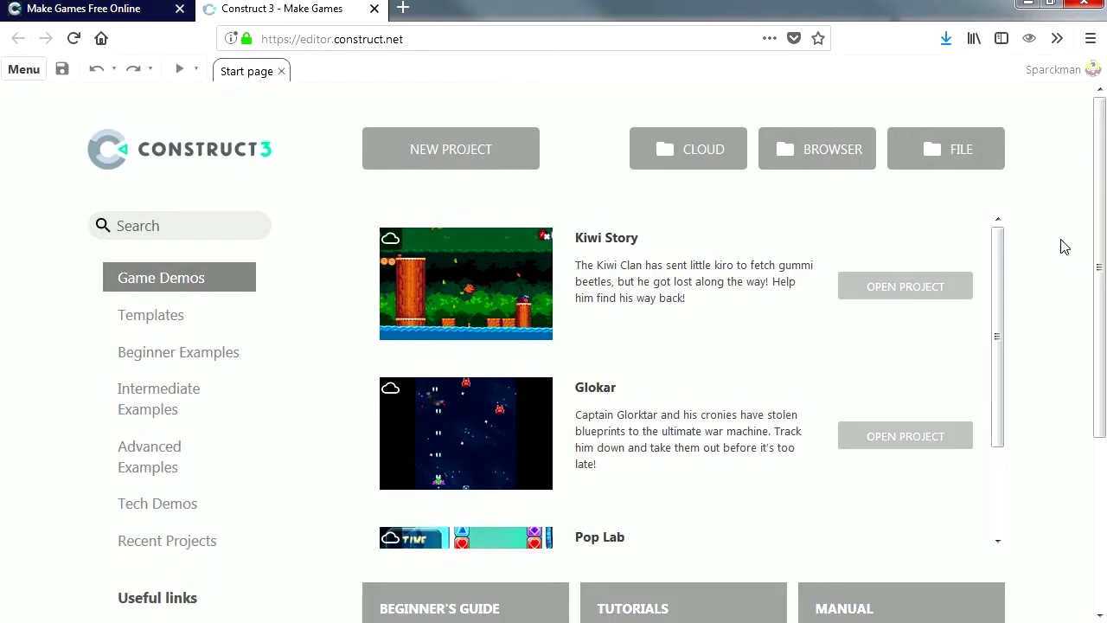
Step: Open the Kiwi Story demo, shift the TM_Forest tilemap, and open BG_Forest_1 for editing
{"action": "left_click", "coordinate": [908, 288]}
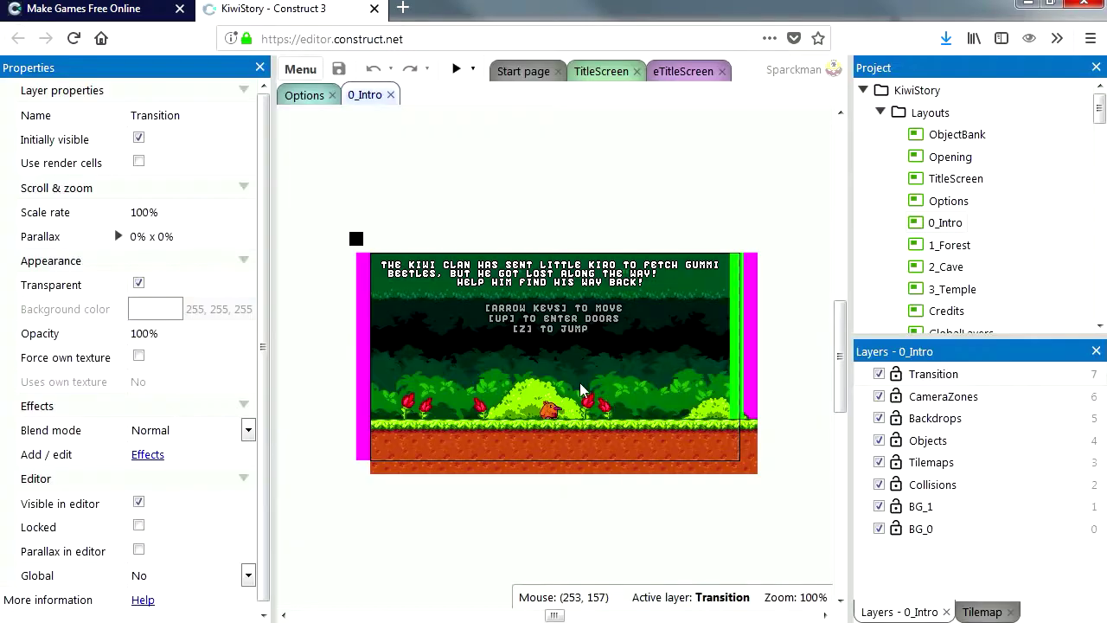
{"action": "left_click_drag", "start_coordinate": [576, 389], "coordinate": [584, 114]}
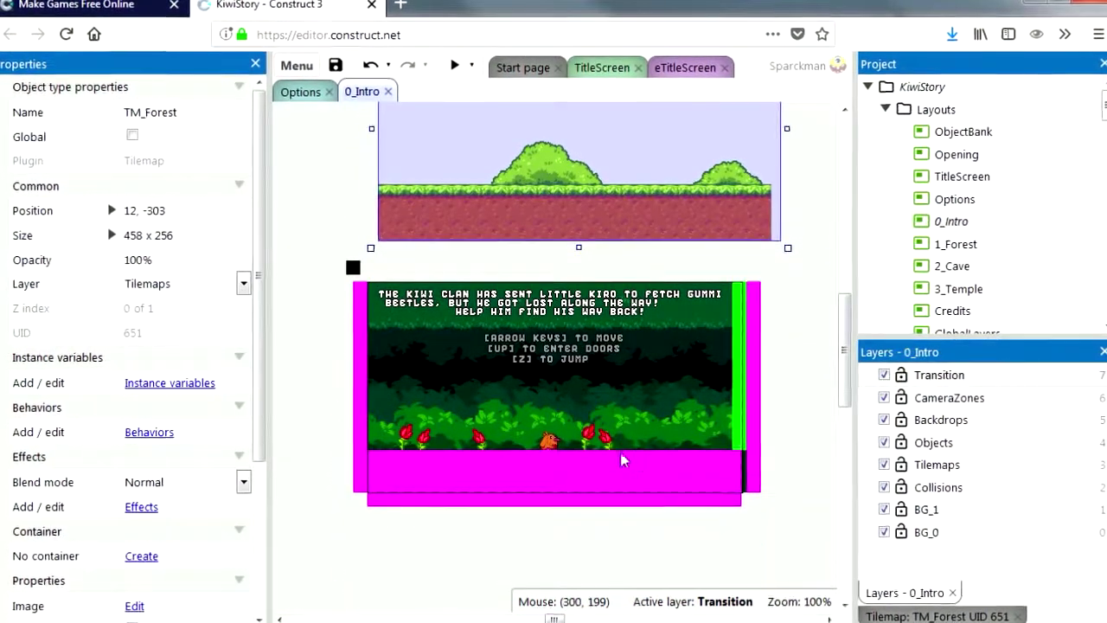
{"action": "double_click", "coordinate": [561, 447]}
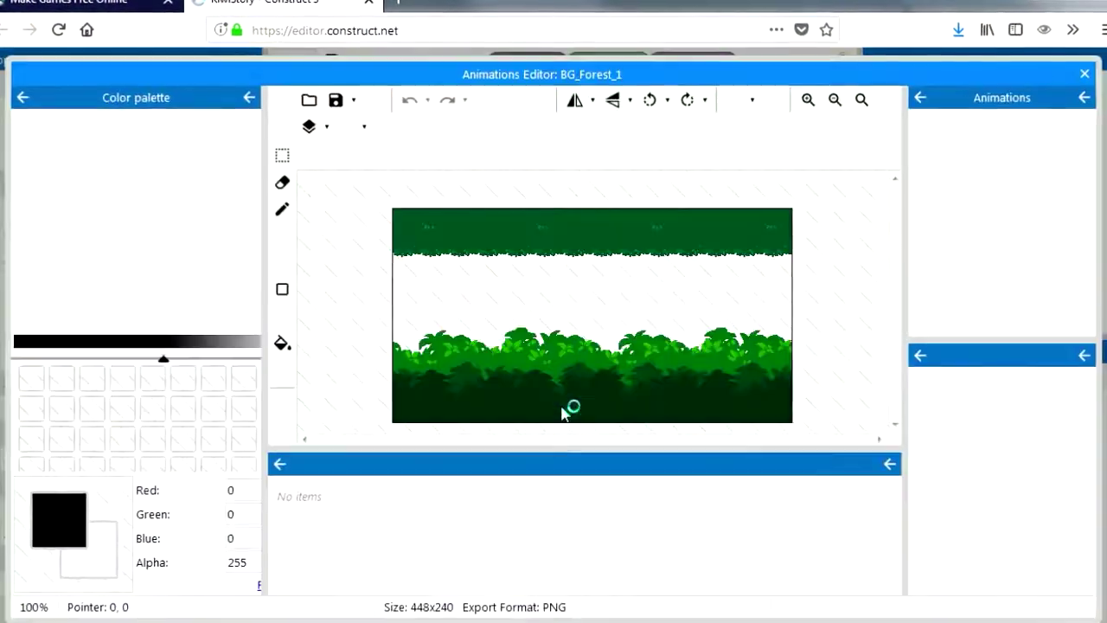
Step: Zoom in and draw long left and right branches on the forest plant, then view the player's Run animation
{"action": "left_click", "coordinate": [812, 96]}
{"action": "left_click", "coordinate": [824, 88]}
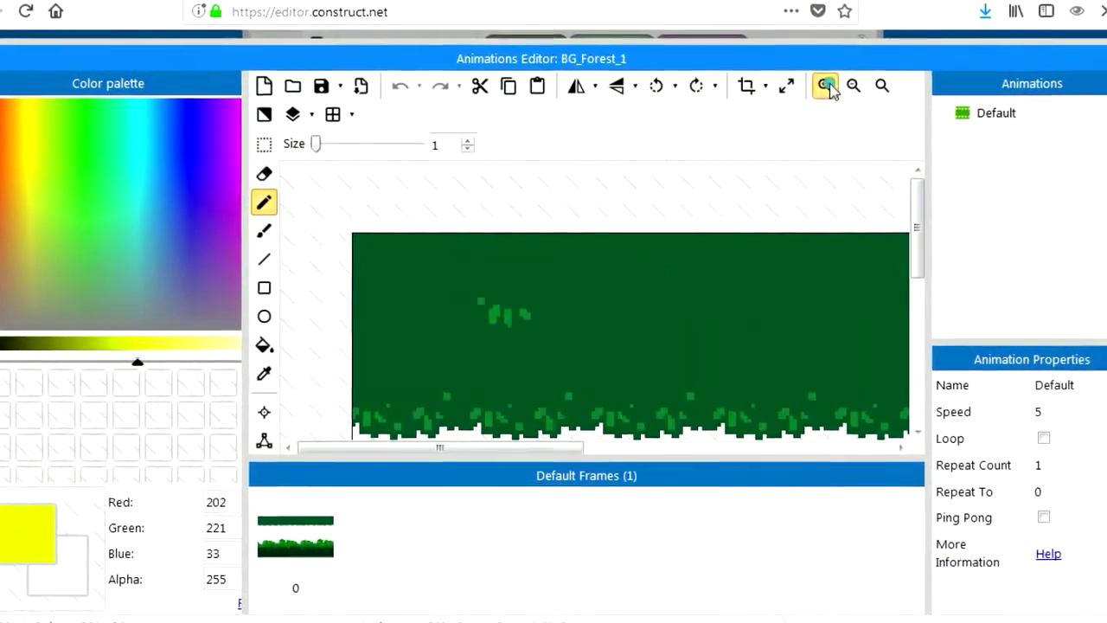
{"action": "scroll", "coordinate": [880, 218], "scroll_direction": "down", "scroll_amount": 2}
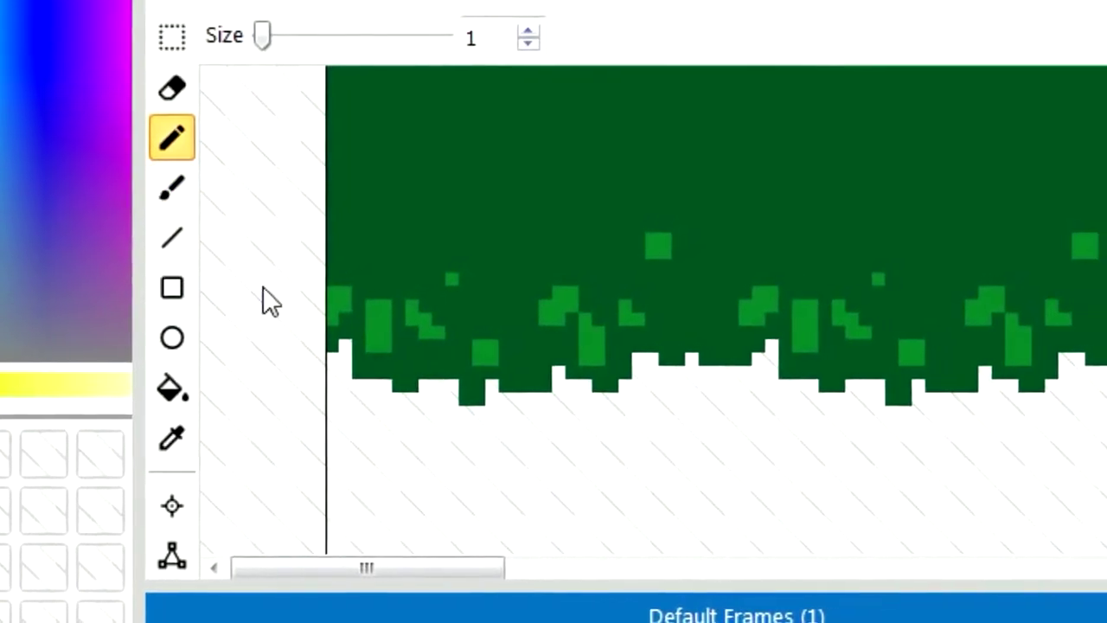
{"action": "scroll", "coordinate": [450, 284], "scroll_direction": "down", "scroll_amount": 3}
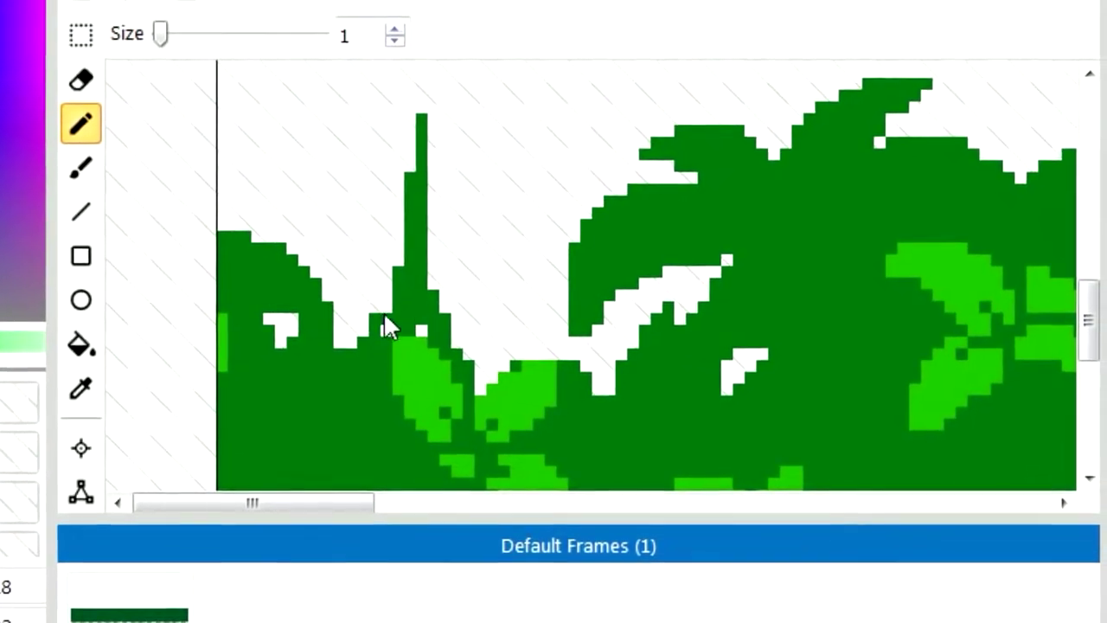
{"action": "scroll", "coordinate": [1084, 323], "scroll_direction": "up", "scroll_amount": 2}
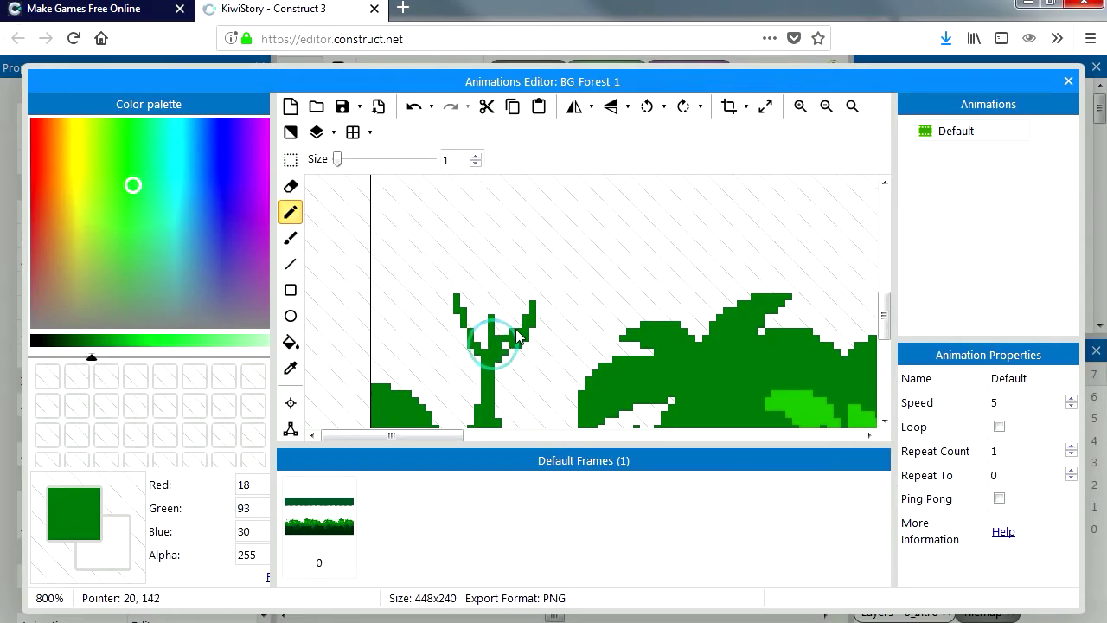
{"action": "left_click_drag", "start_coordinate": [516, 335], "coordinate": [415, 278]}
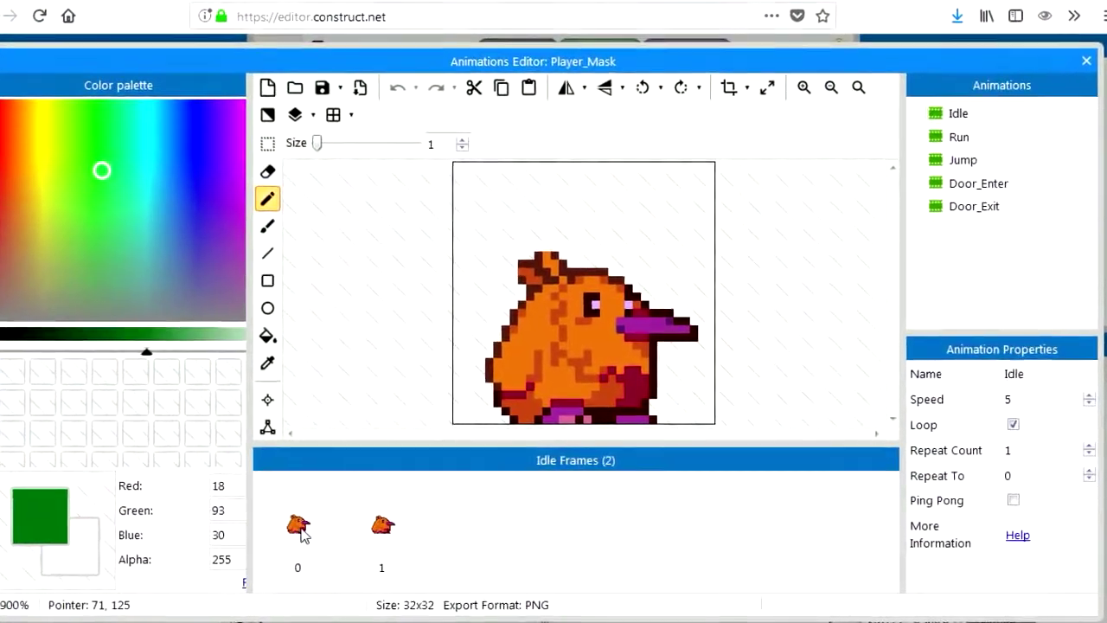
{"action": "left_click", "coordinate": [300, 527]}
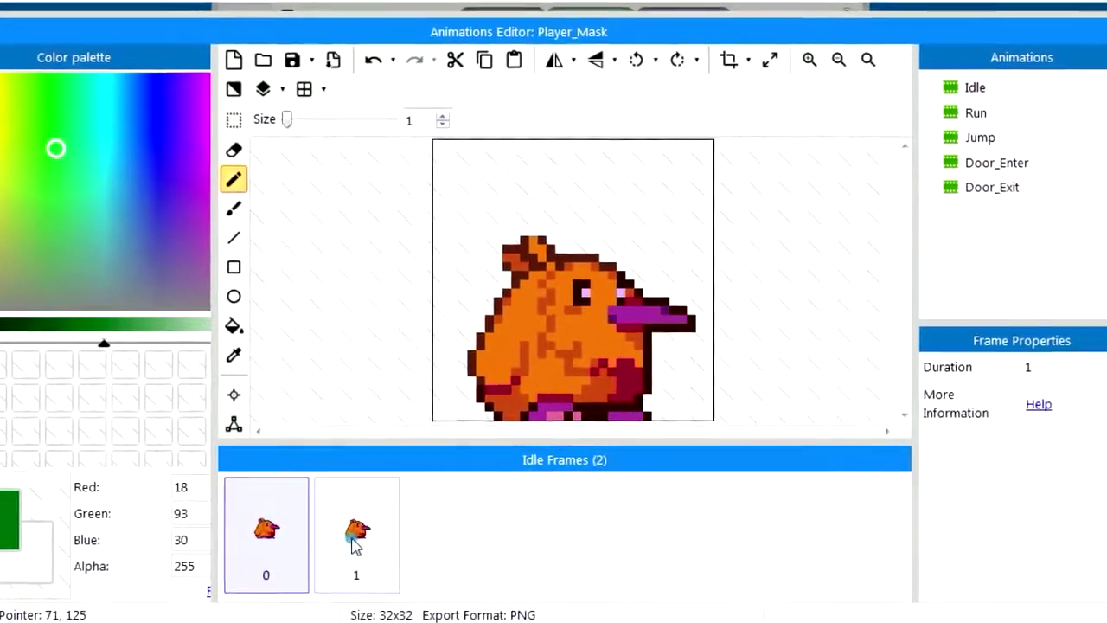
{"action": "left_click", "coordinate": [994, 95]}
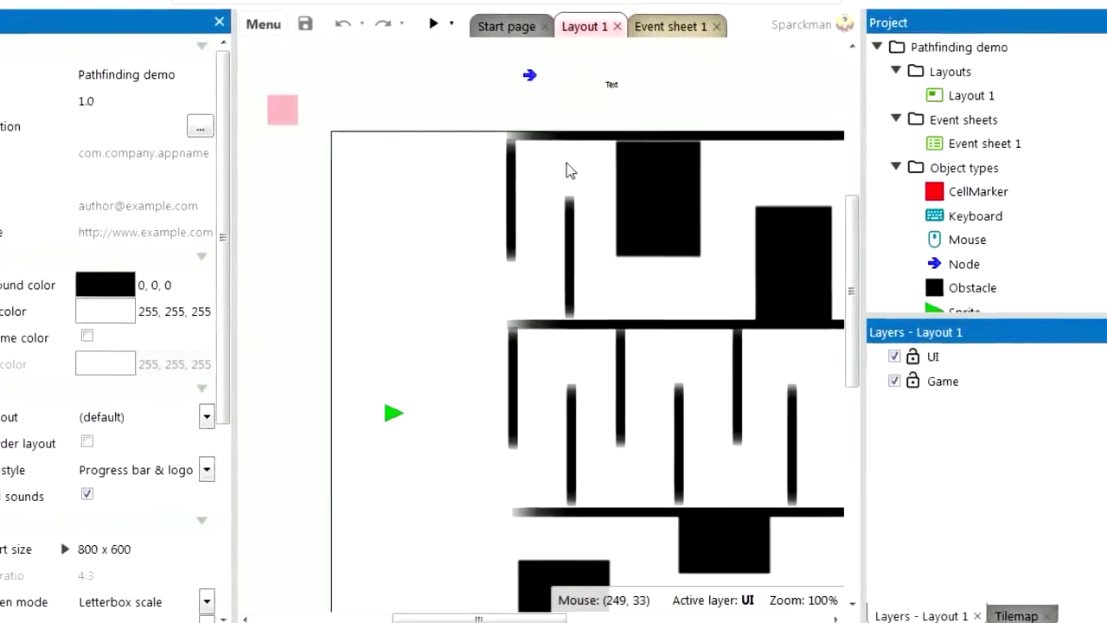
Step: Preview the Pathfinding demo and send the green triangle to two different maze spots
{"action": "left_click", "coordinate": [433, 23]}
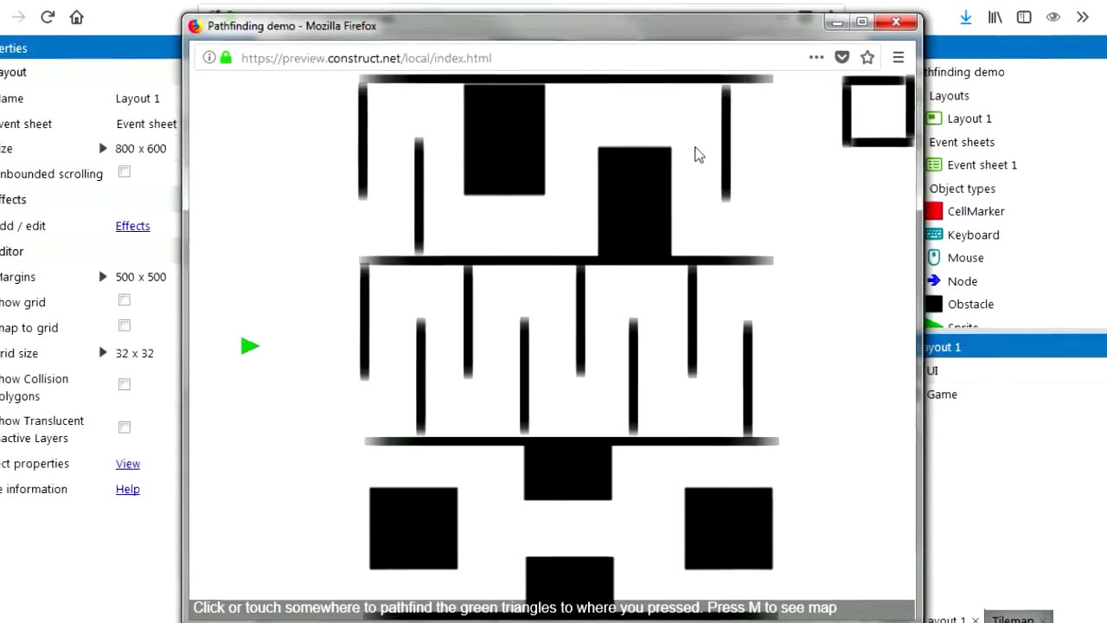
{"action": "left_click", "coordinate": [689, 242]}
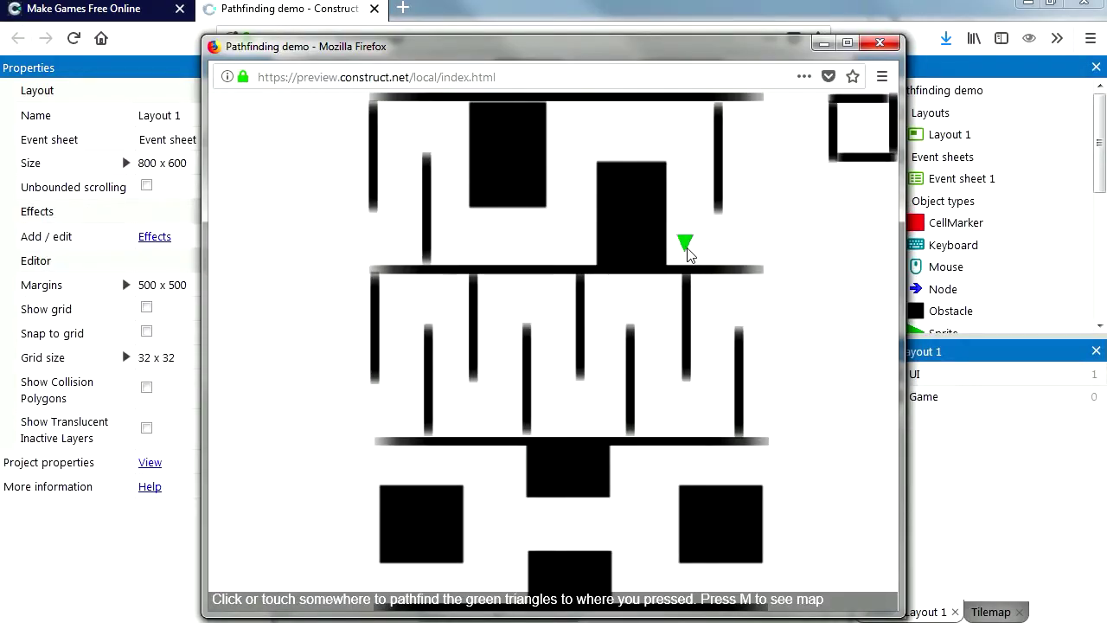
{"action": "left_click", "coordinate": [507, 460]}
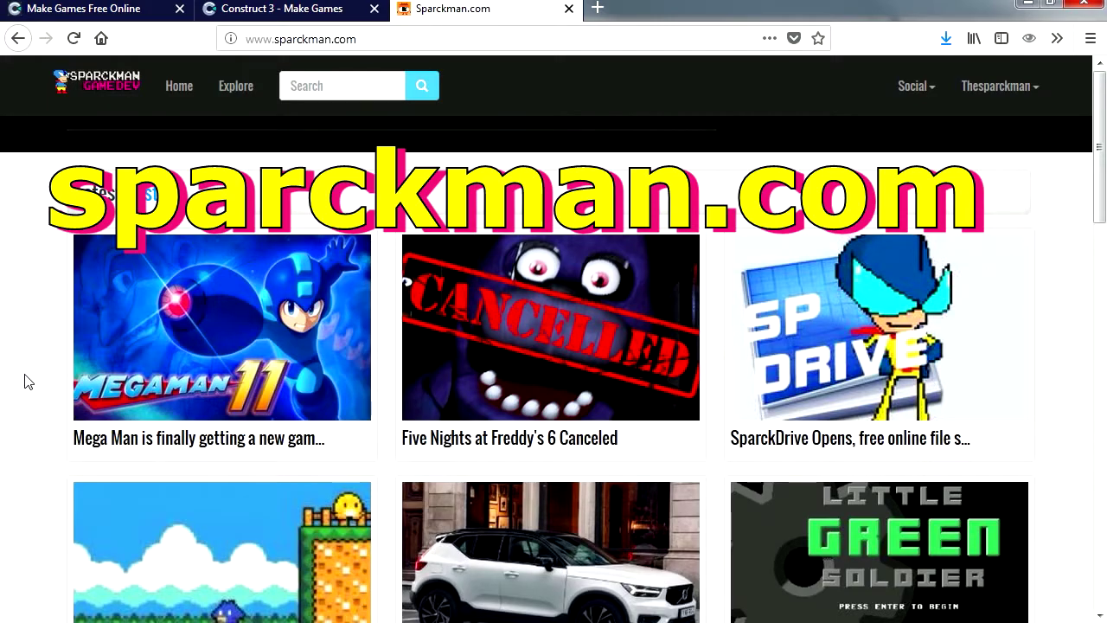
Step: Scroll sparckman.com's latest posts and open the new-article Submit page from the user menu
{"action": "scroll", "coordinate": [26, 381], "scroll_direction": "down", "scroll_amount": 9}
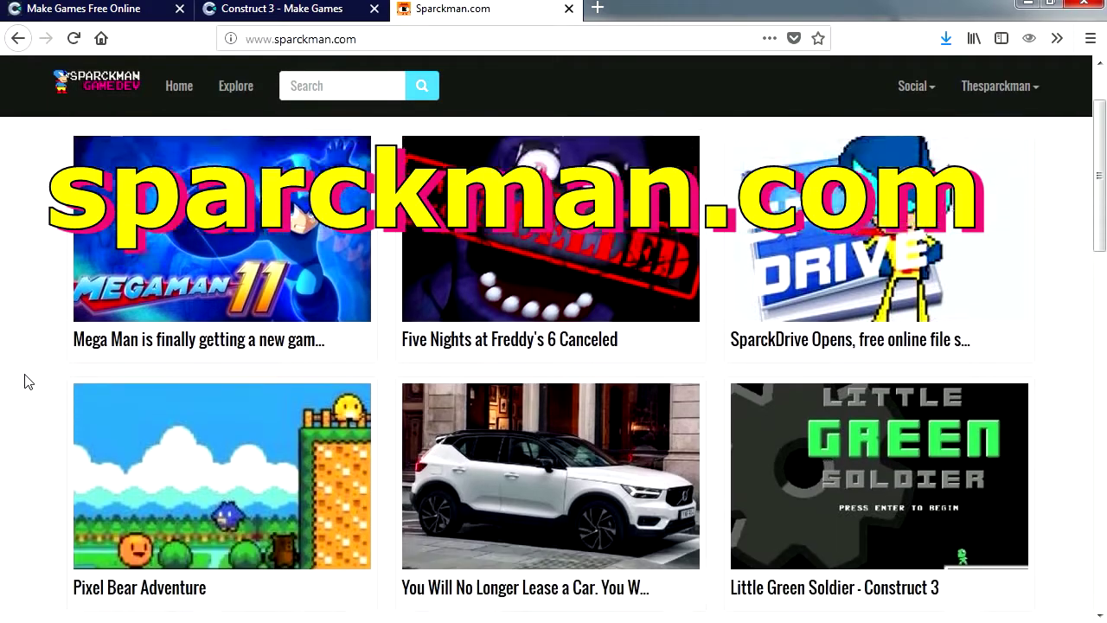
{"action": "scroll", "coordinate": [26, 380], "scroll_direction": "up", "scroll_amount": 9}
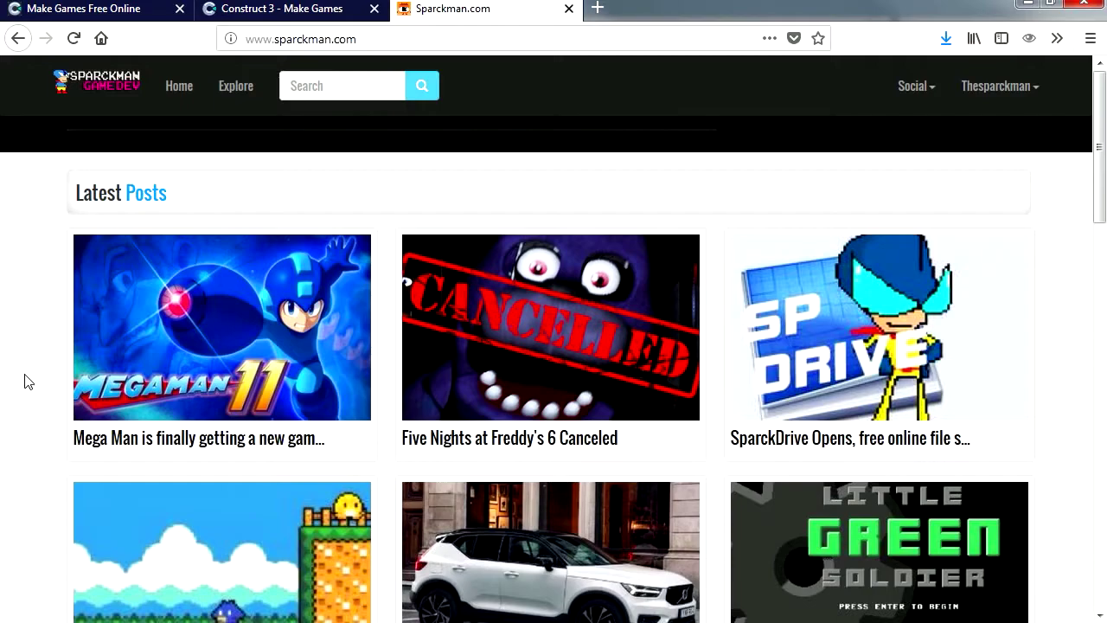
{"action": "left_click", "coordinate": [1036, 90]}
{"action": "left_click", "coordinate": [967, 185]}
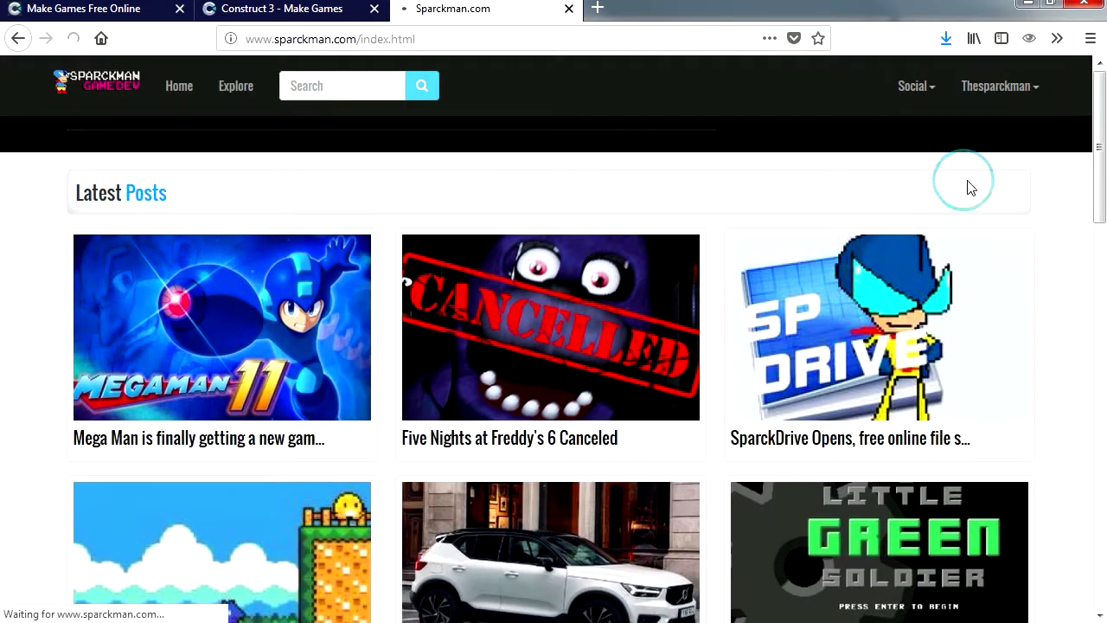
Step: Look over the Submit page, return to the home page and open the SparckDrive post
{"action": "scroll", "coordinate": [39, 548], "scroll_direction": "down", "scroll_amount": 3}
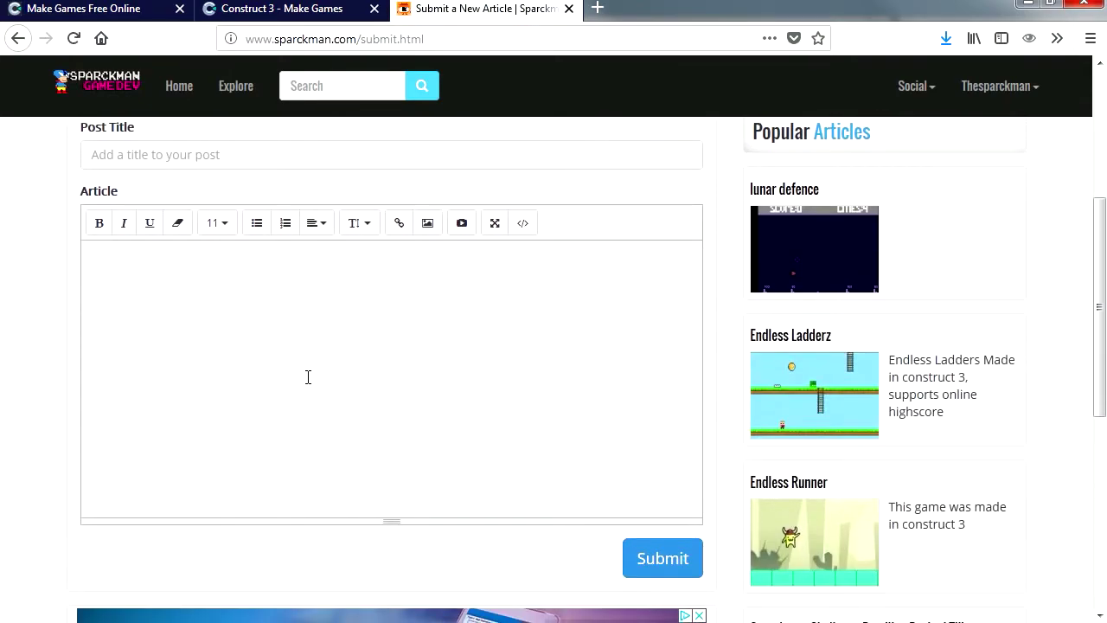
{"action": "scroll", "coordinate": [372, 475], "scroll_direction": "up", "scroll_amount": 3}
{"action": "key", "text": "alt+Left"}
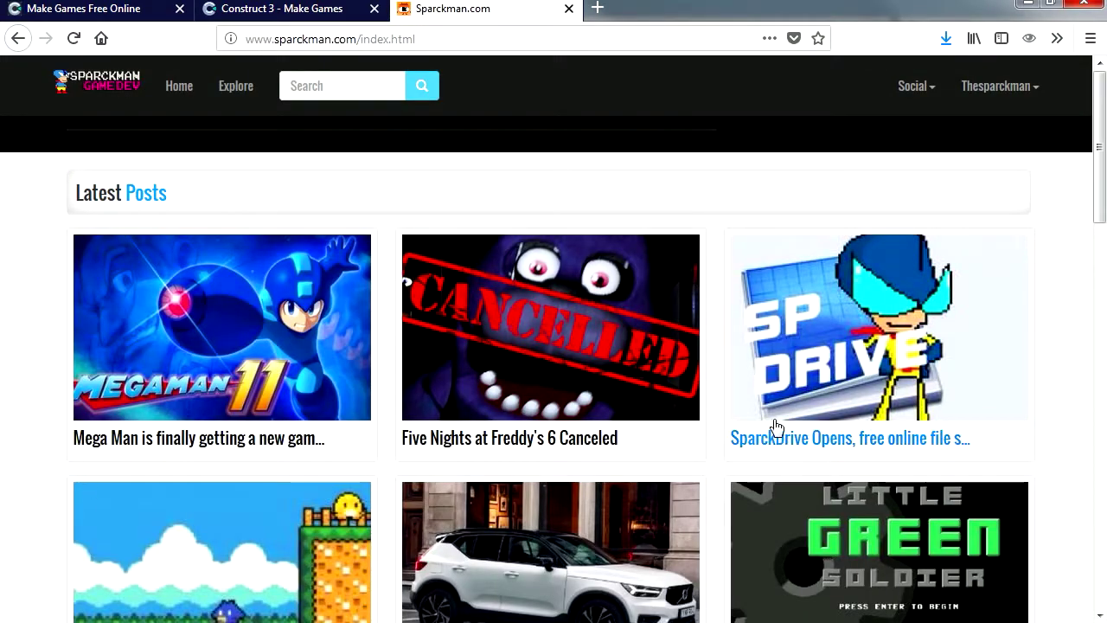
{"action": "left_click", "coordinate": [884, 363]}
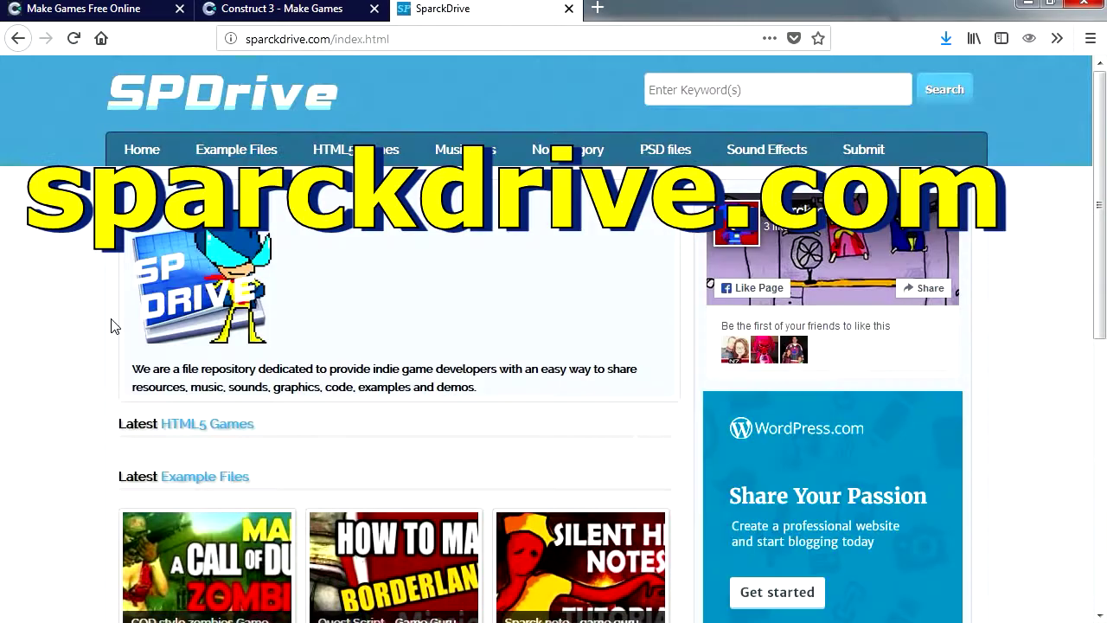
Step: Browse SparckDrive's COD style zombies file and Submit pages, ending on Quest Script - Game Guru
{"action": "scroll", "coordinate": [111, 326], "scroll_direction": "down", "scroll_amount": 3}
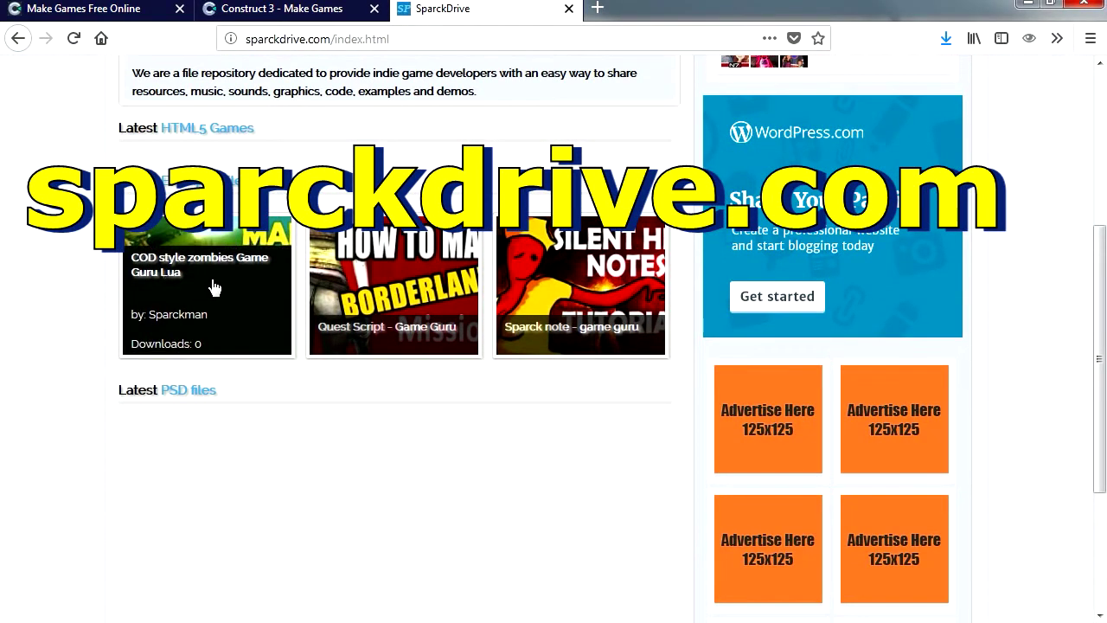
{"action": "left_click", "coordinate": [213, 278]}
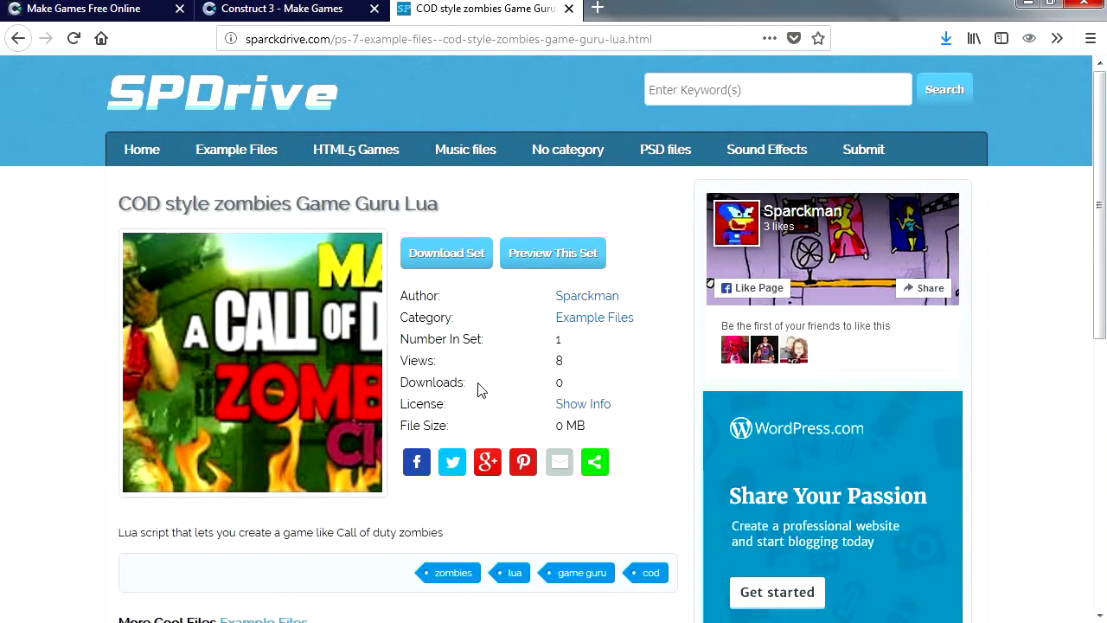
{"action": "left_click", "coordinate": [868, 149]}
{"action": "left_click", "coordinate": [519, 336]}
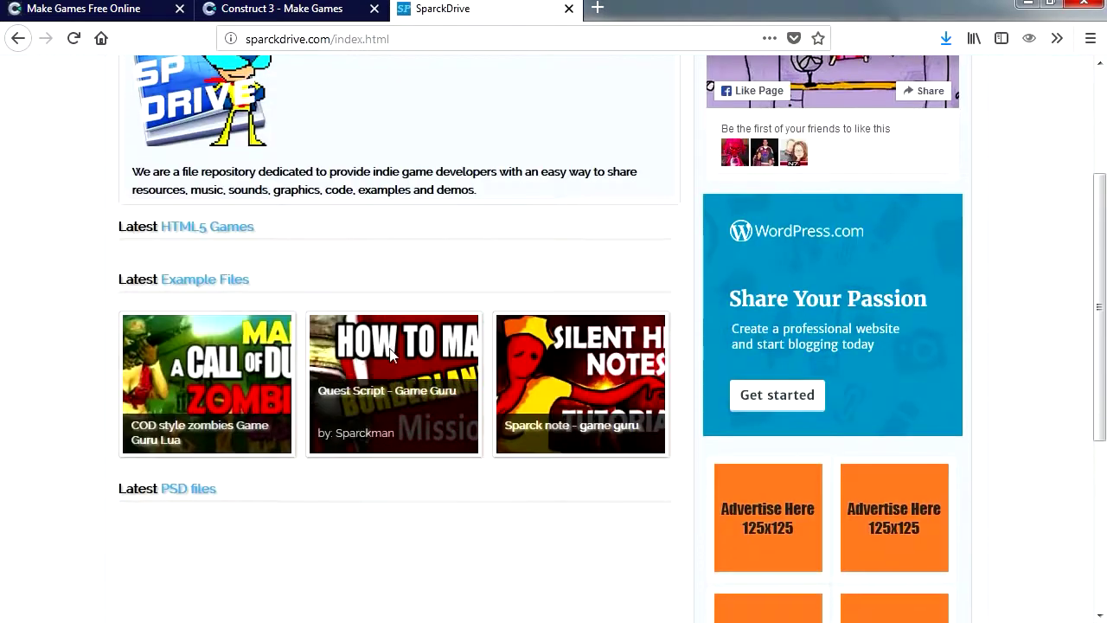
{"action": "left_click", "coordinate": [396, 371]}
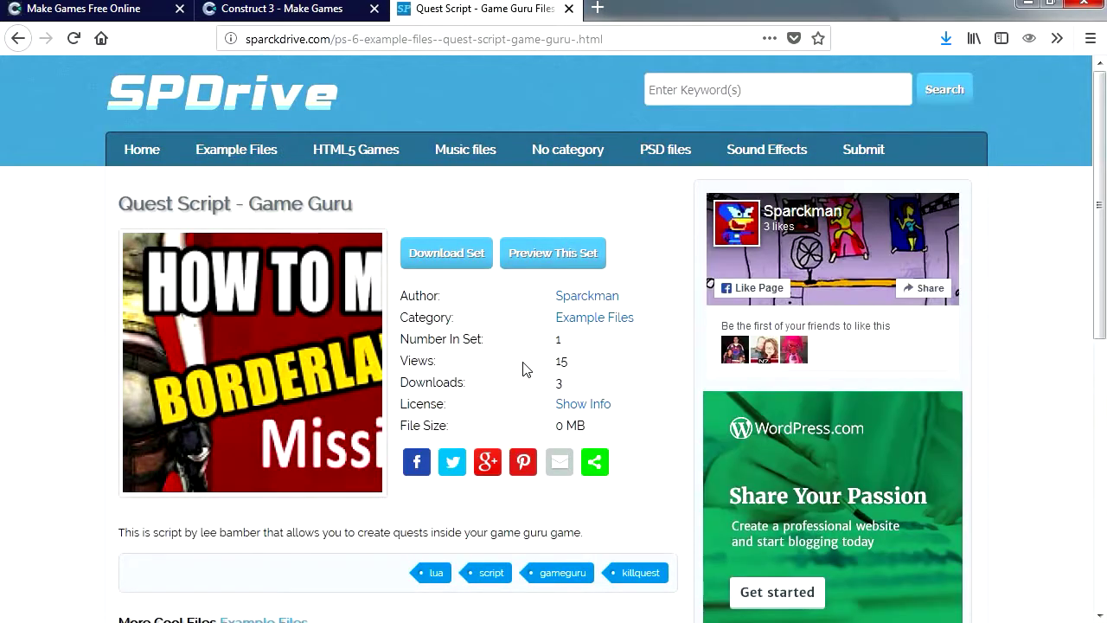